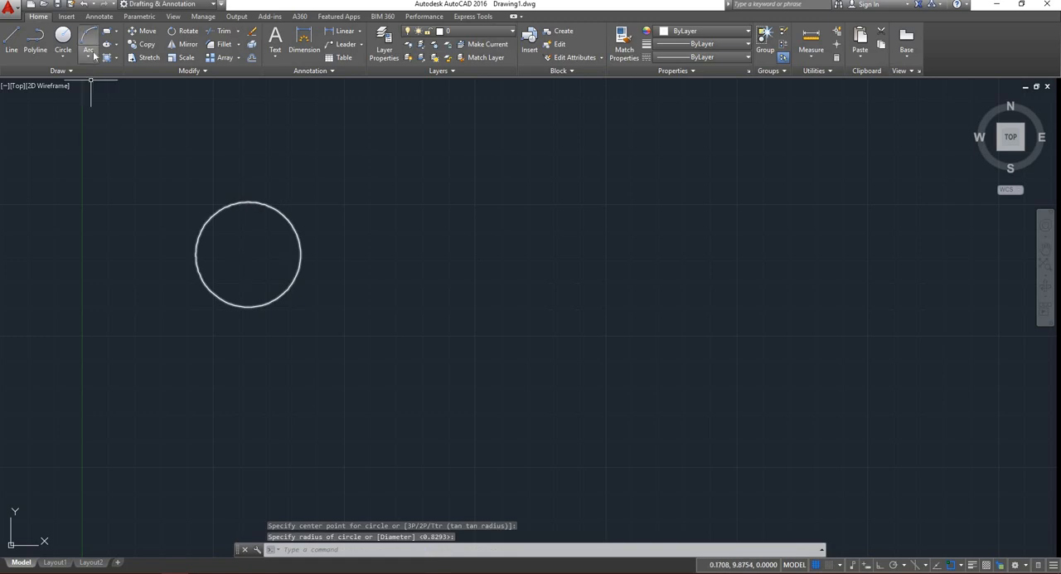
Draw a wide horizontal rectangle to the right of the circle.
click(107, 31)
click(460, 191)
click(618, 248)
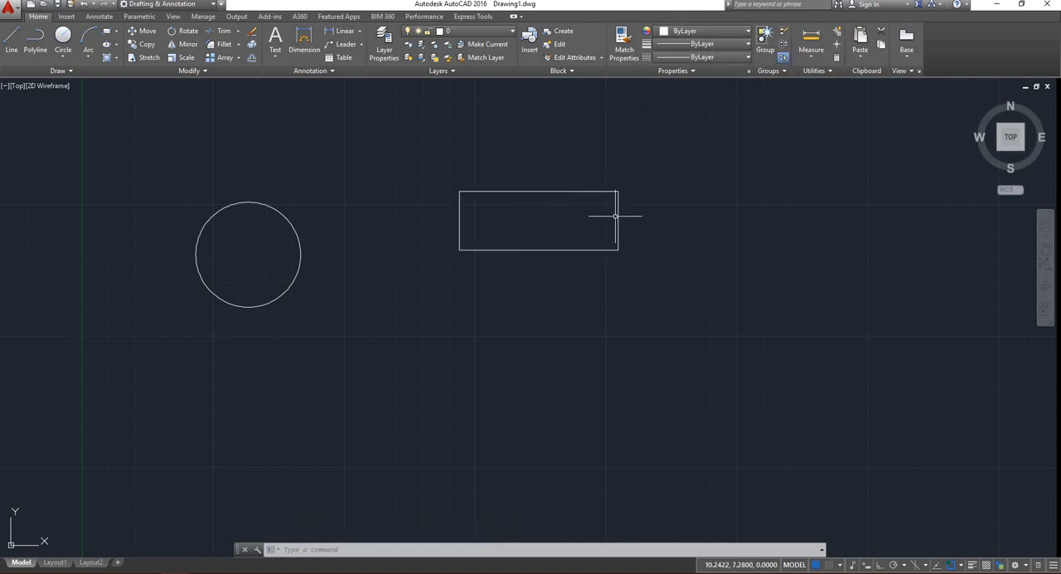
Select the circle and set its object color to 254,204,102.
click(257, 223)
click(221, 178)
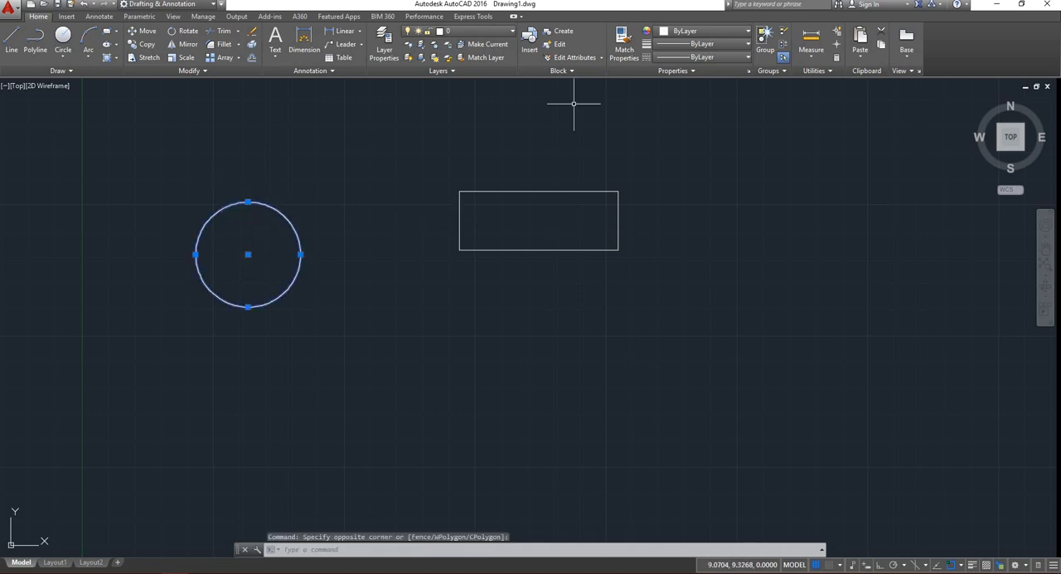
click(684, 33)
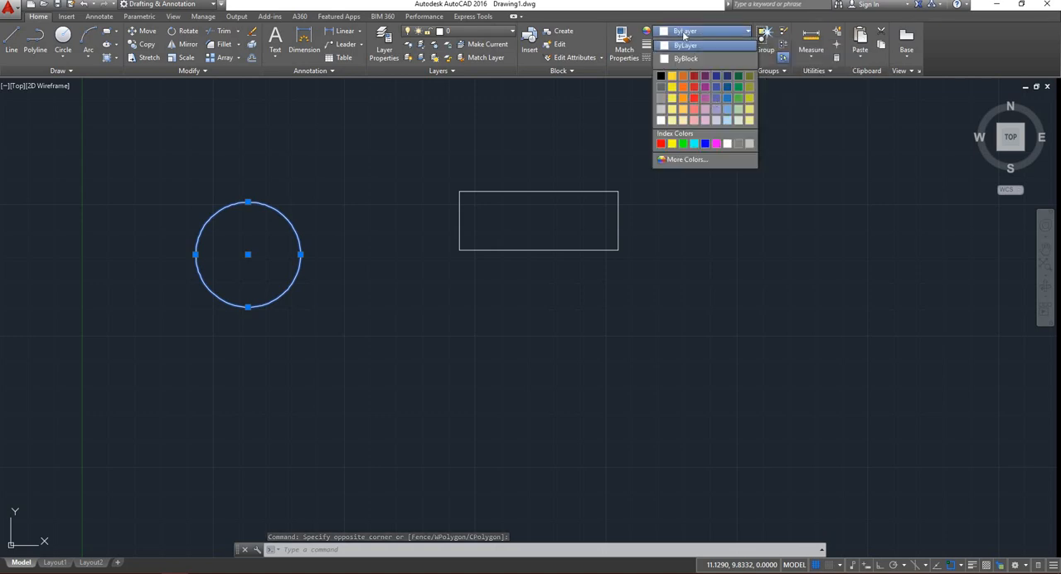
click(683, 111)
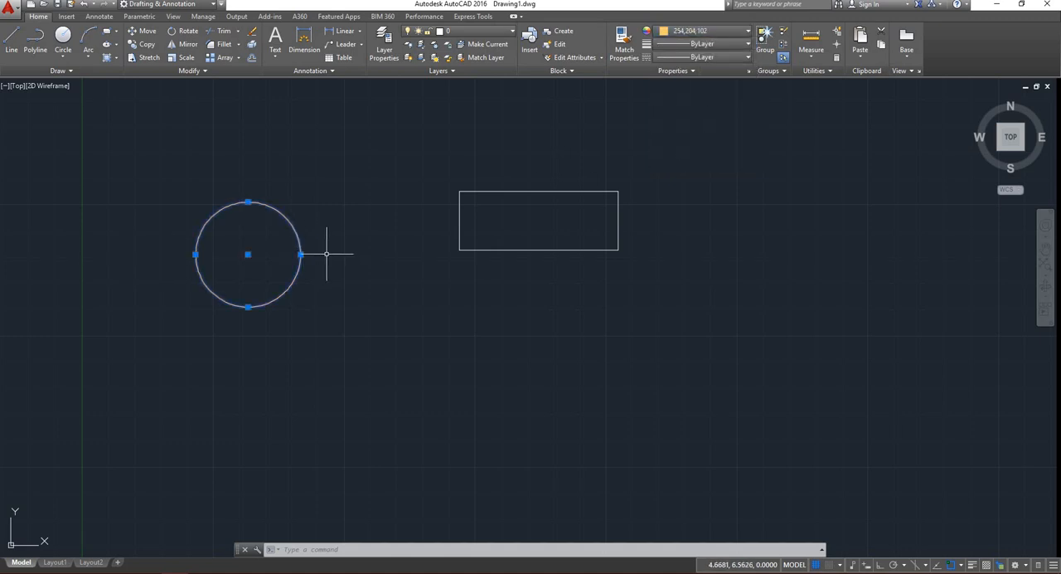
text(rectang)
key(Return)
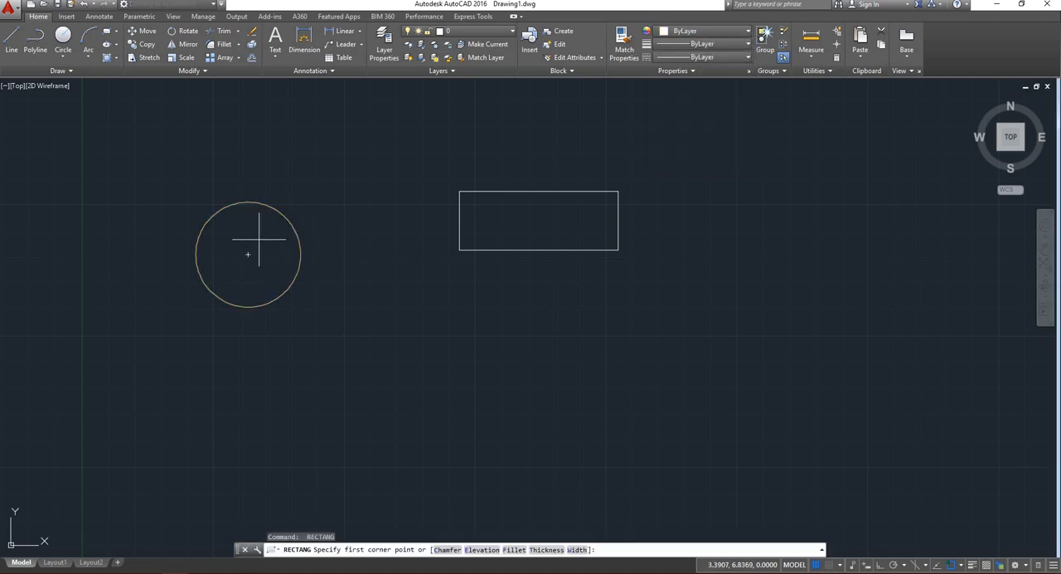
scroll(246, 226, up, 2)
scroll(245, 226, up, 2)
scroll(383, 203, down, 1)
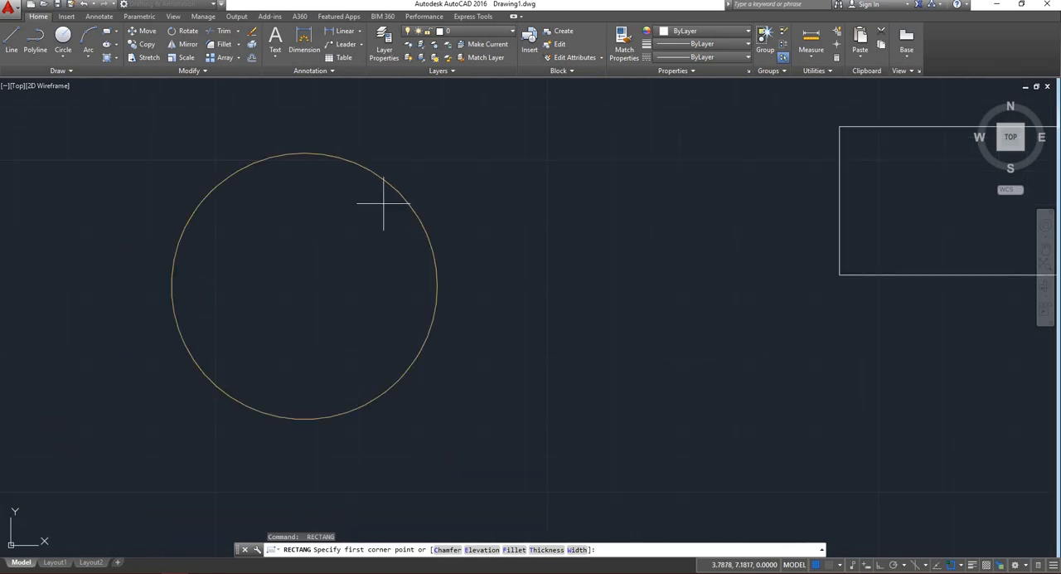
key(Return)
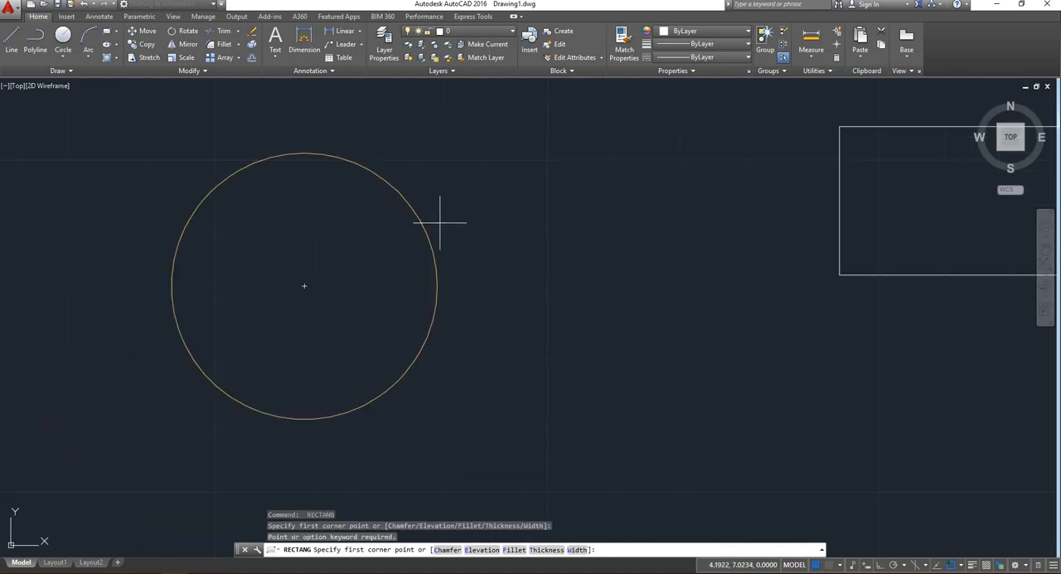
right_click(448, 172)
click(455, 170)
scroll(421, 205, down, 2)
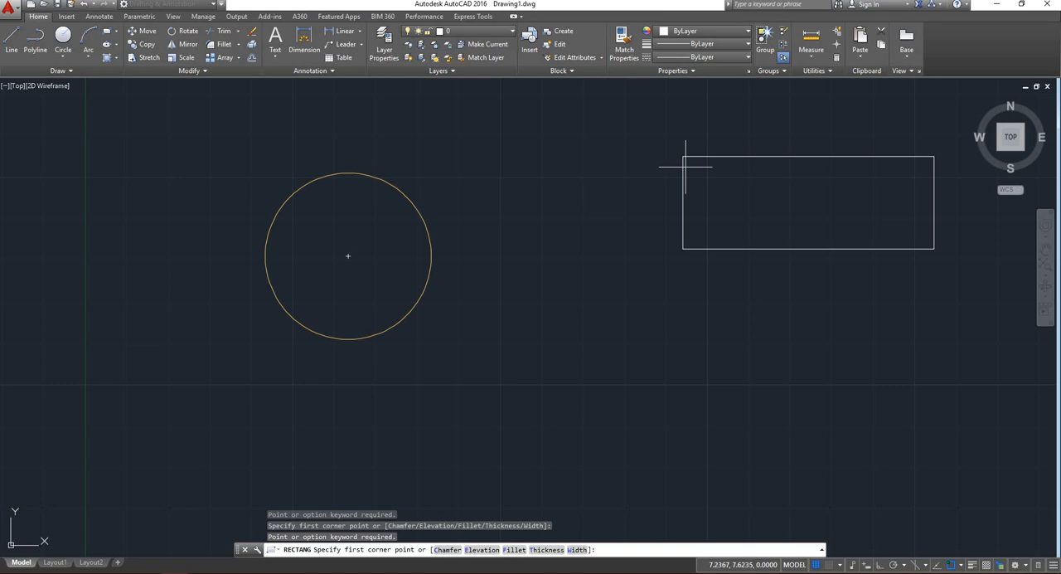
scroll(485, 80, down, 2)
scroll(638, 116, up, 2)
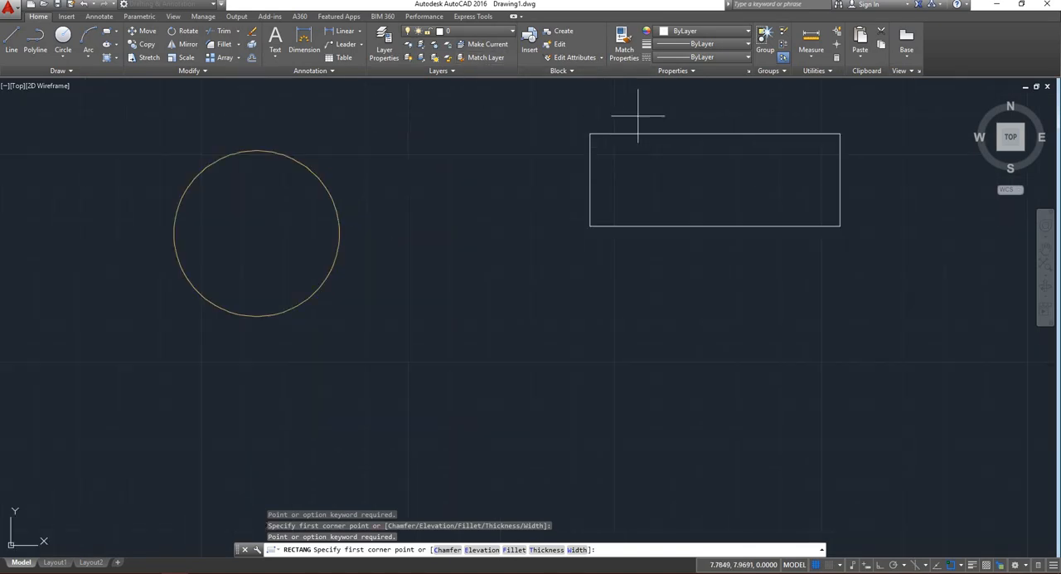
right_click(636, 117)
click(663, 126)
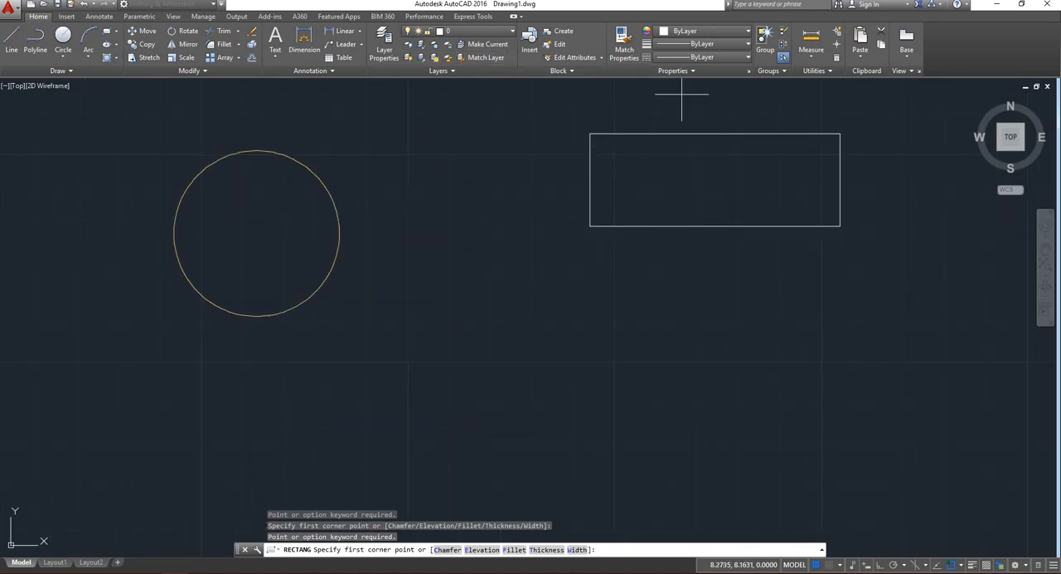
right_click(669, 112)
Give the rectangle a muted green true color with hue 125, saturation 25 and luminance about 64, and deselect it.
click(695, 134)
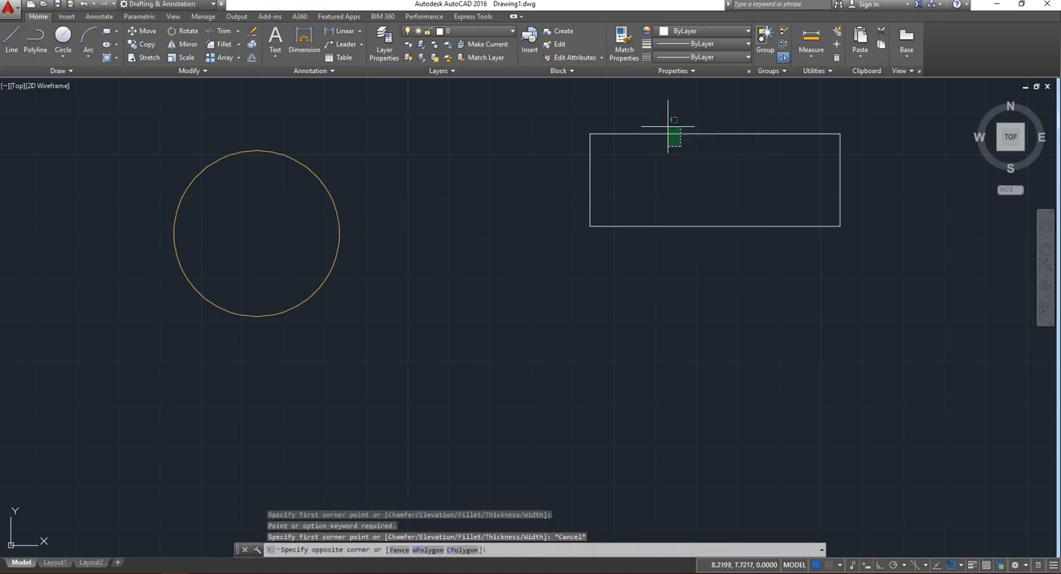
click(672, 133)
click(686, 34)
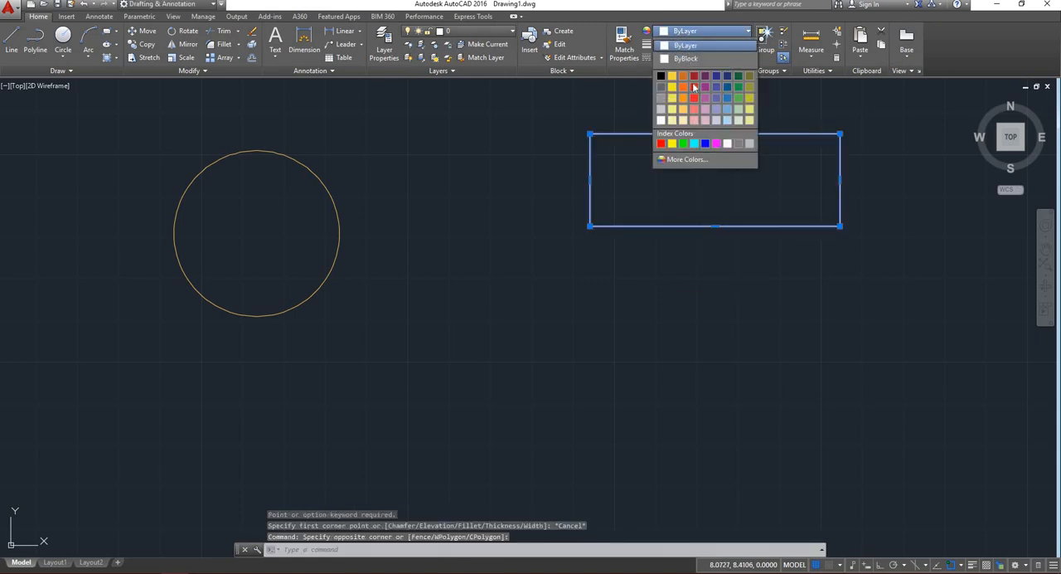
click(675, 165)
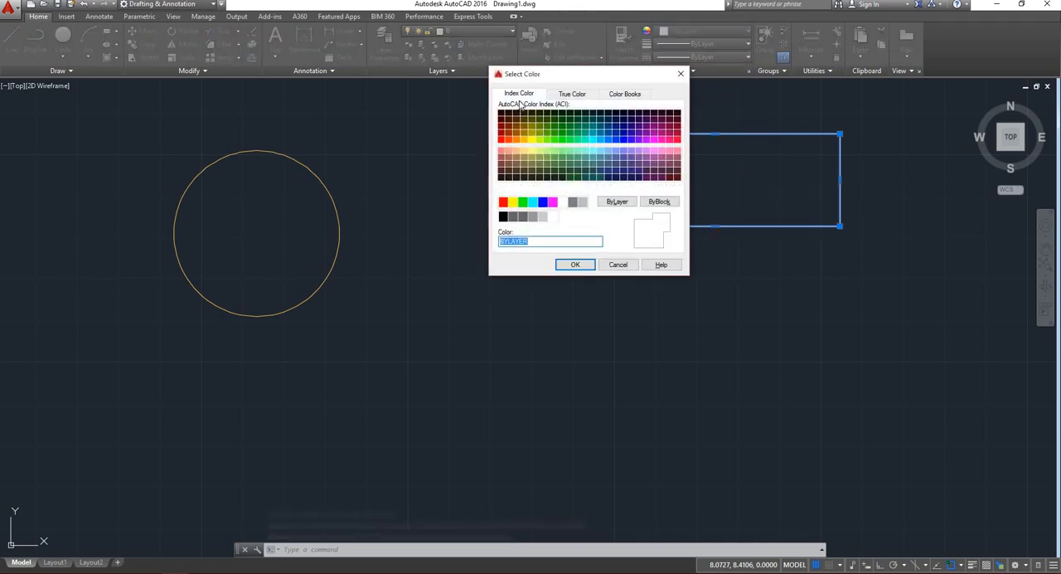
click(571, 97)
drag(548, 179, 521, 172)
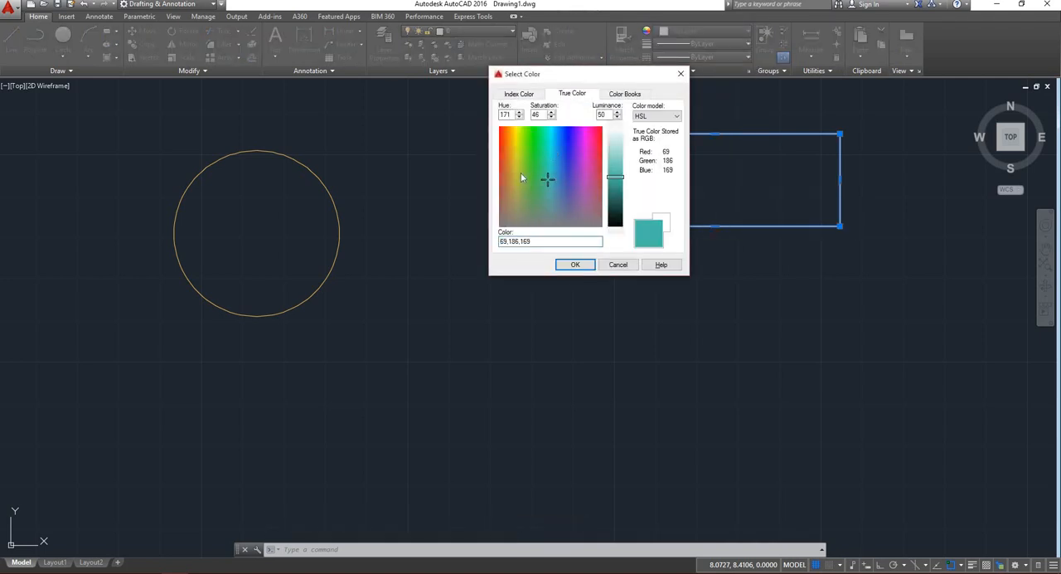
click(535, 199)
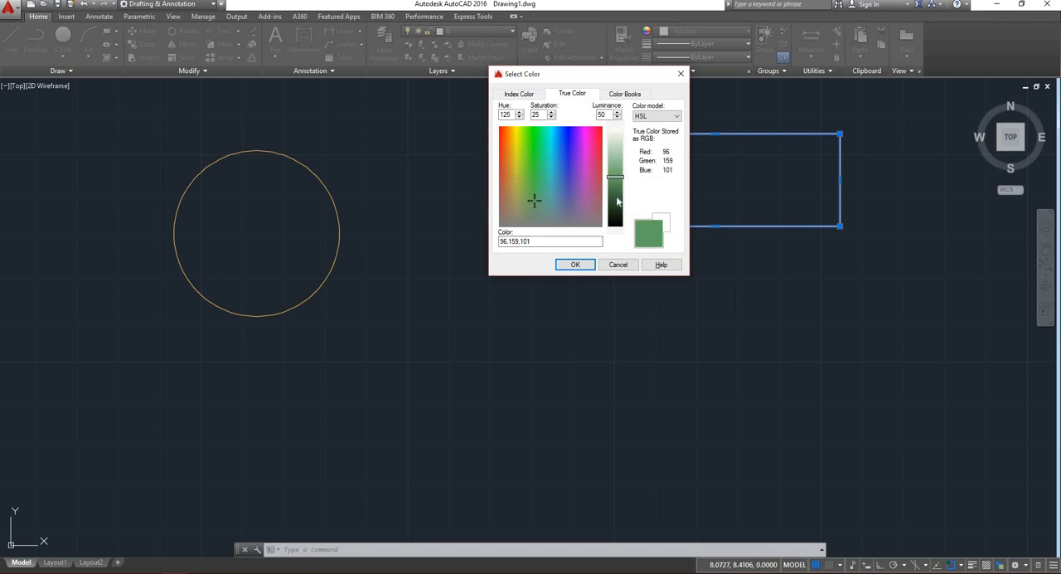
mouse_move(613, 181)
mouse_down()
mouse_move(612, 150)
mouse_move(615, 187)
mouse_move(615, 167)
mouse_up()
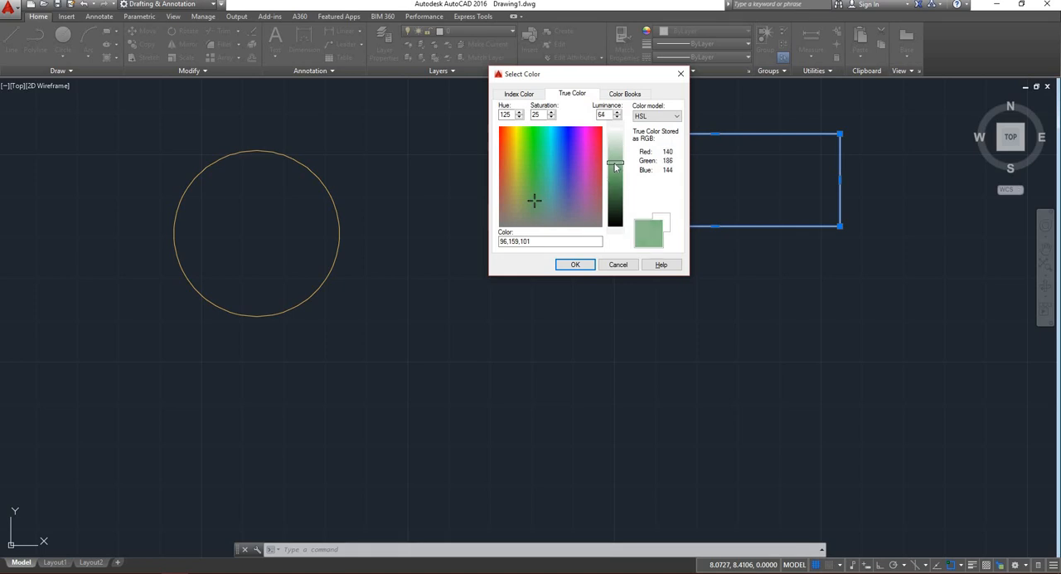
click(575, 264)
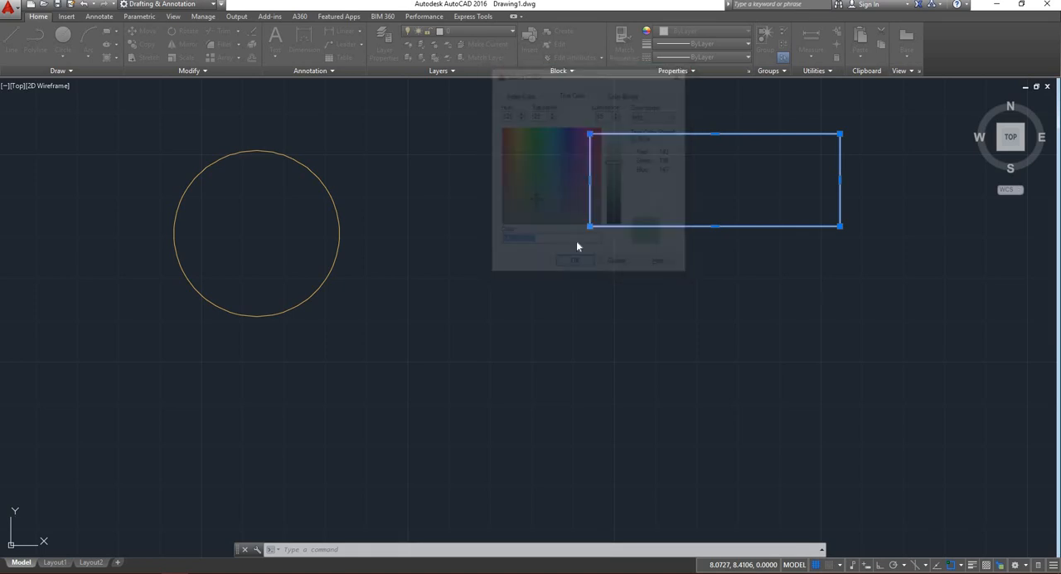
key(Escape)
key(space)
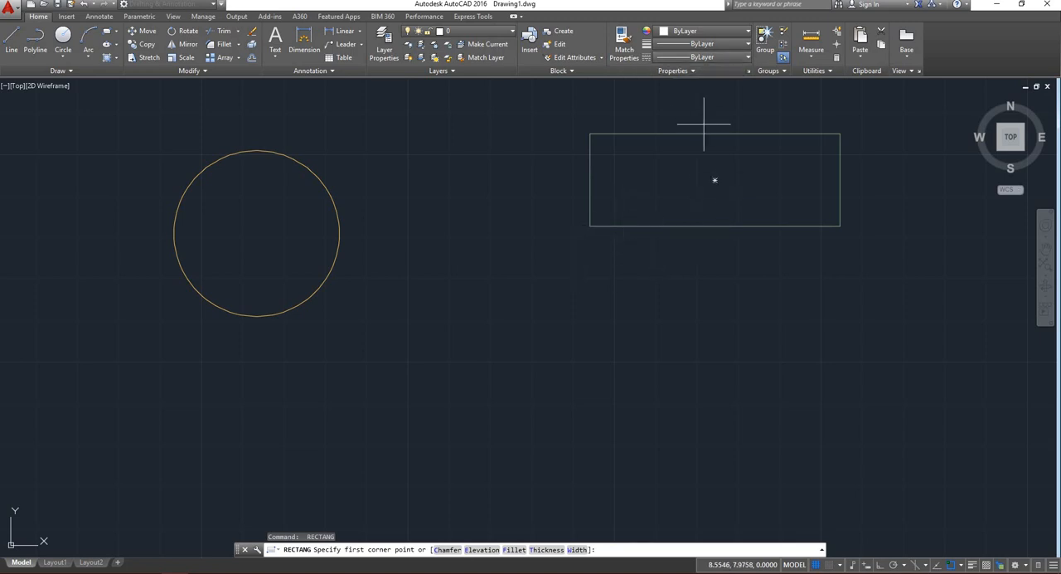
right_click(701, 176)
right_click(694, 176)
click(701, 158)
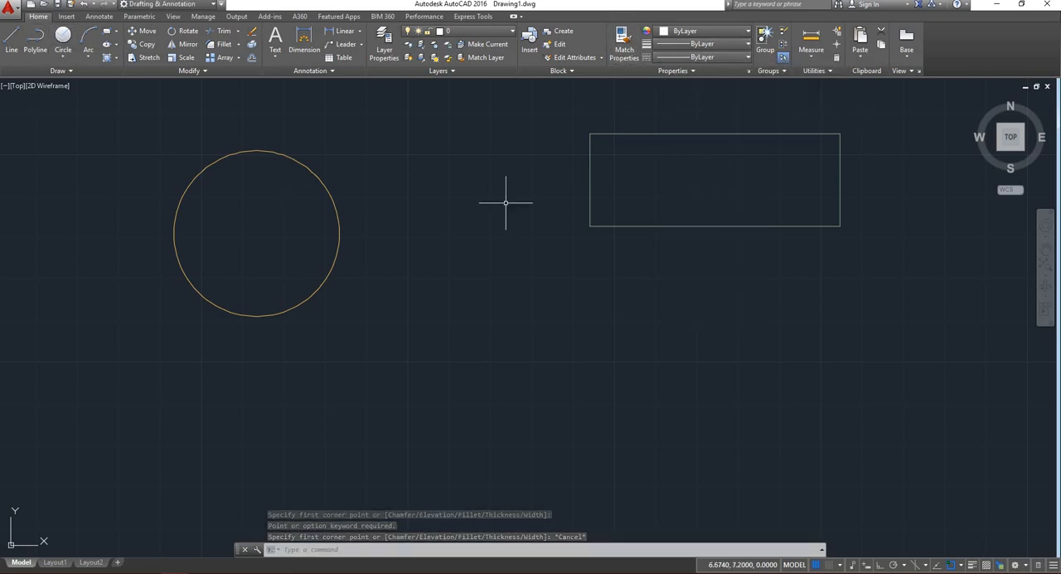
Draw three connected line segments below the rectangle, running right, down and right again, keeping the Line command active.
scroll(418, 228, down, 2)
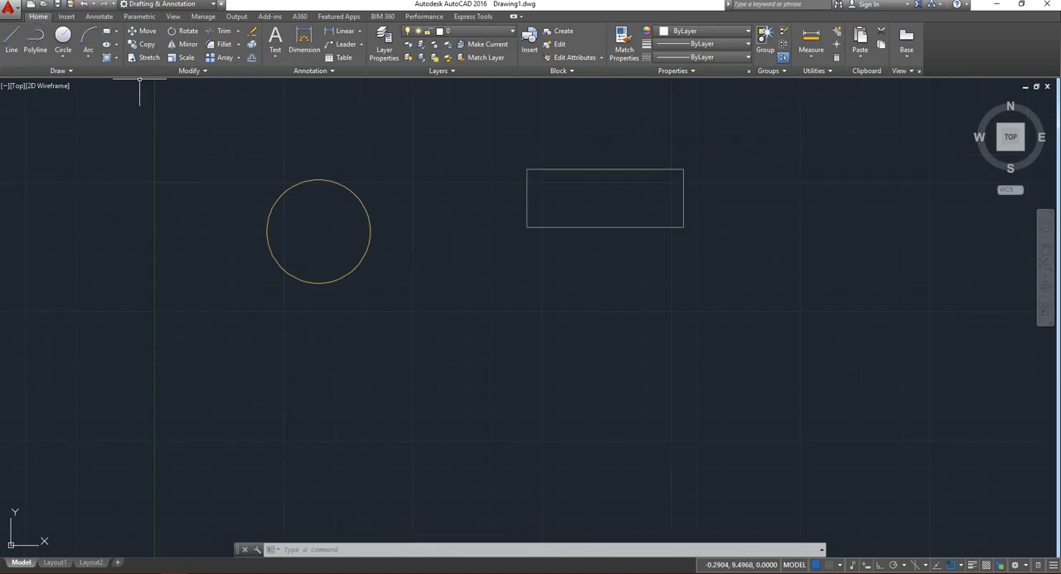
click(11, 43)
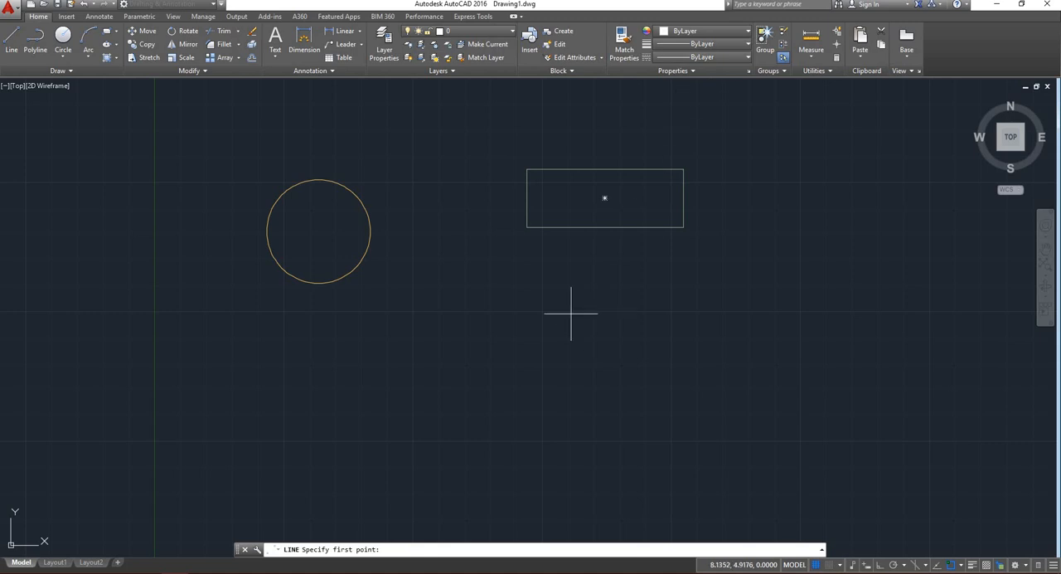
click(532, 300)
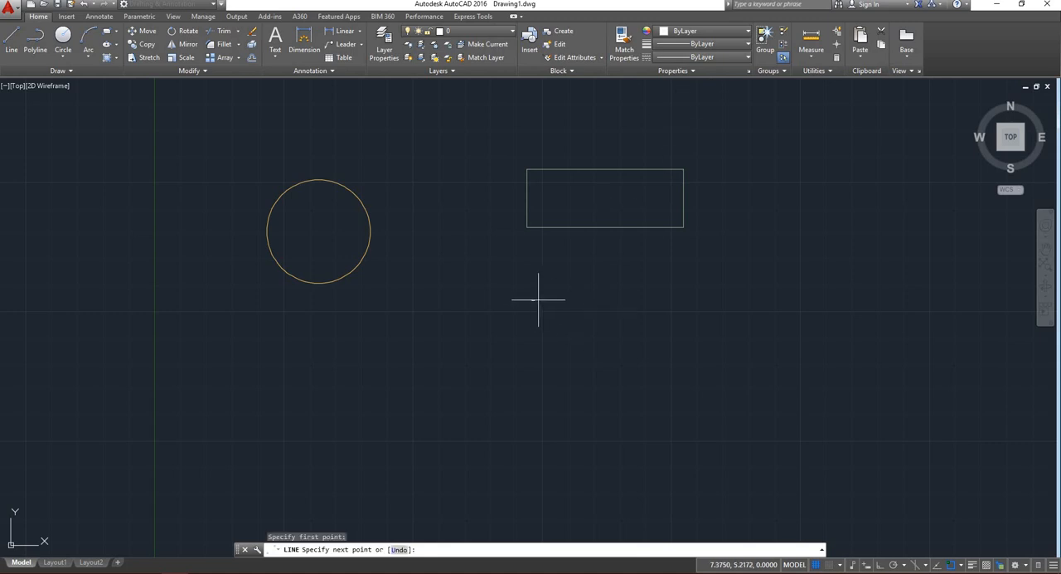
click(653, 300)
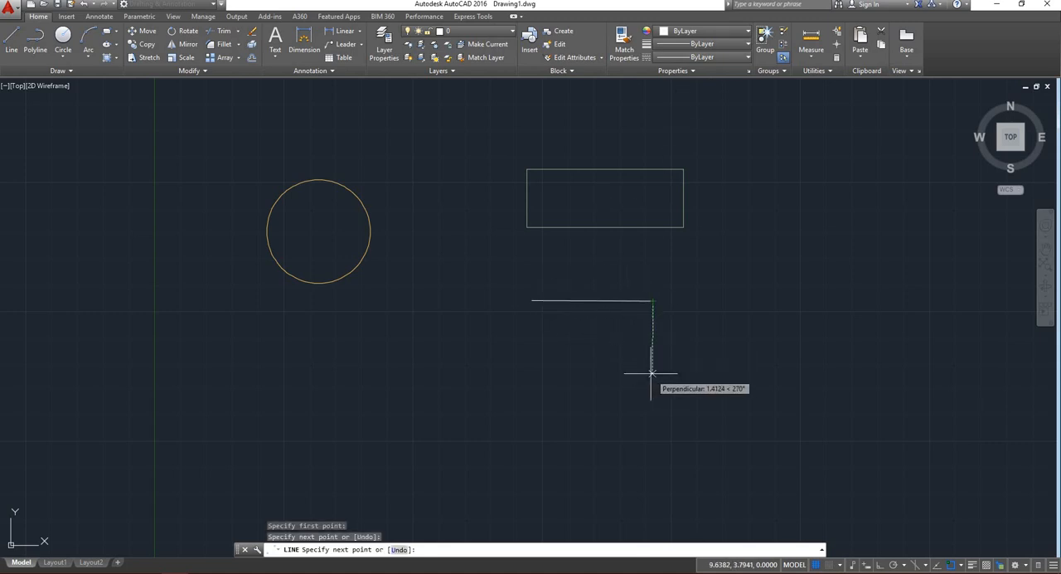
click(648, 371)
click(715, 371)
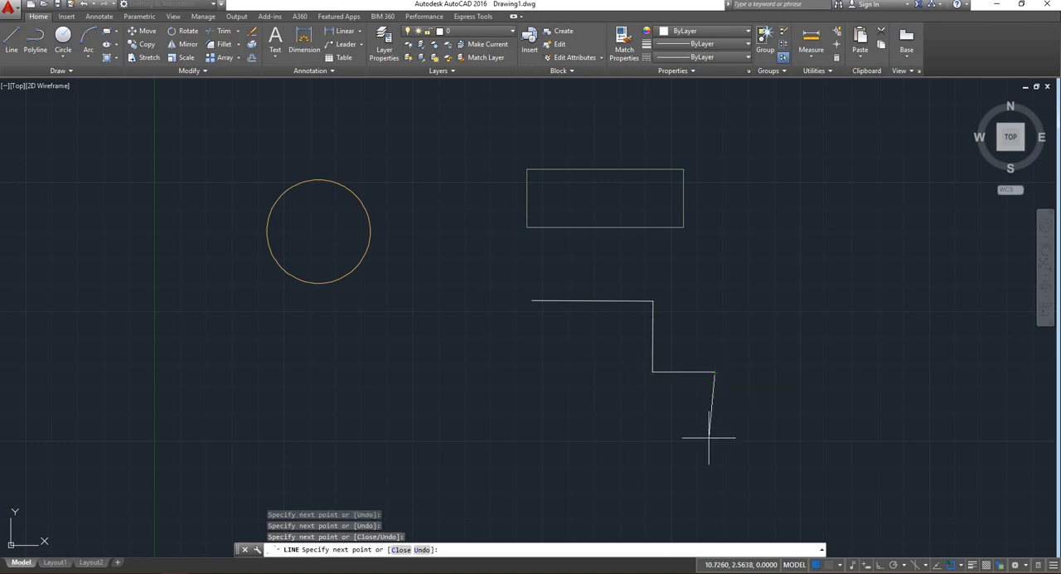
Set the current lineweight to 0.80 mm while the Line command is still running.
click(726, 46)
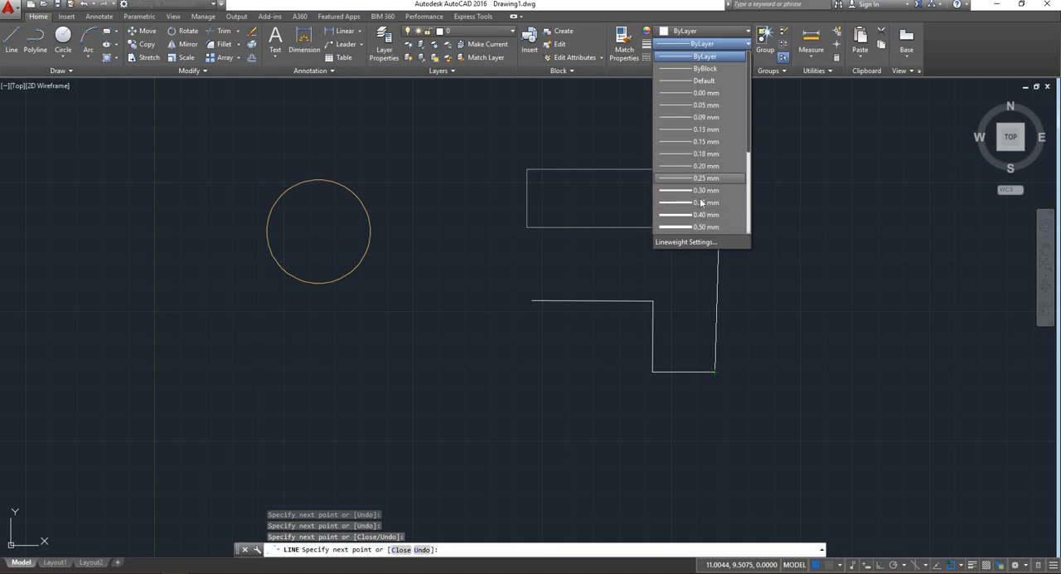
scroll(696, 226, down, 1)
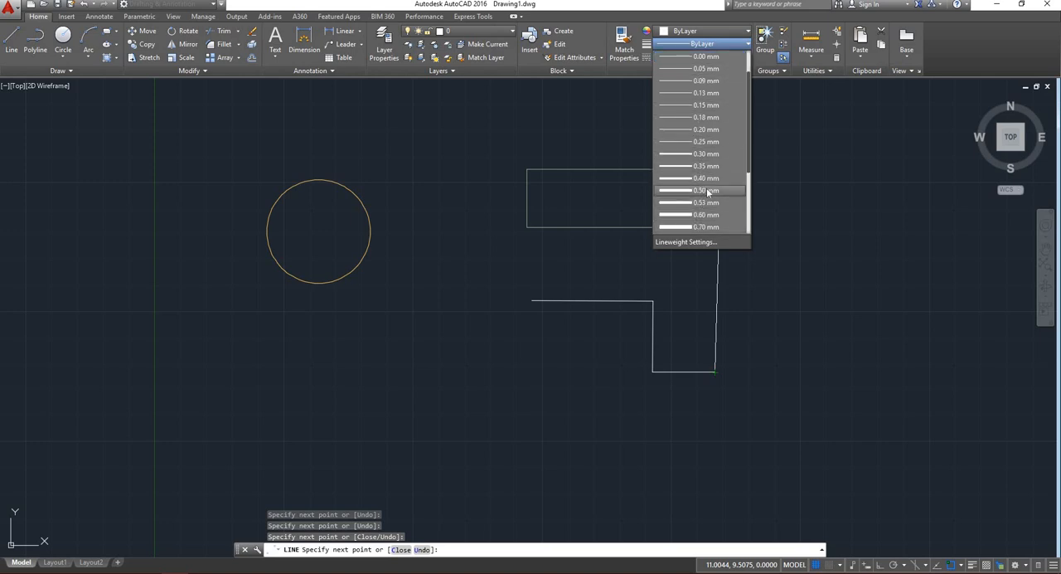
scroll(710, 204, down, 3)
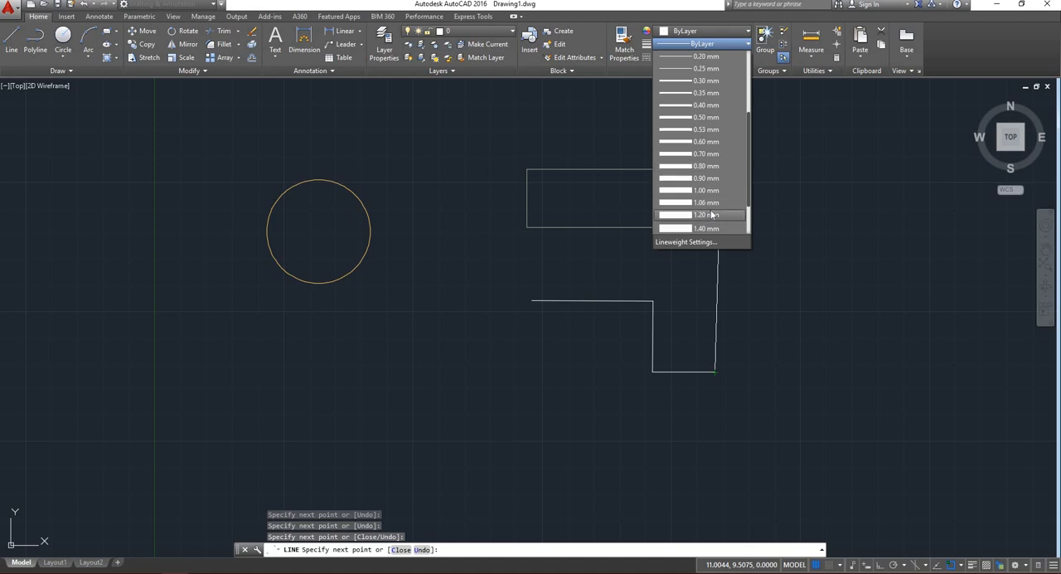
click(705, 166)
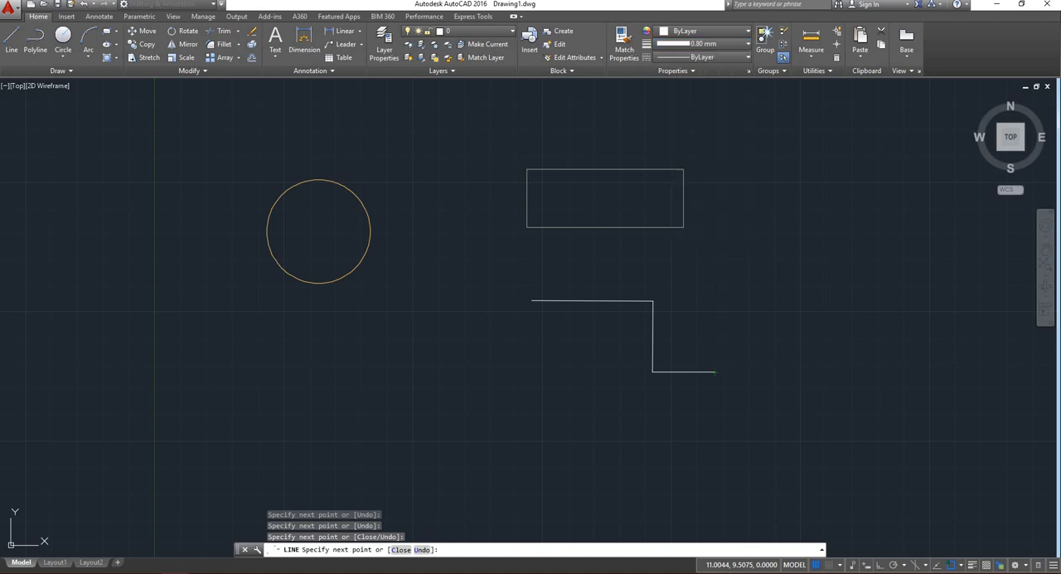
Continue the stepped line with segments going up, right, up, right and down, and finish the Line command.
click(833, 248)
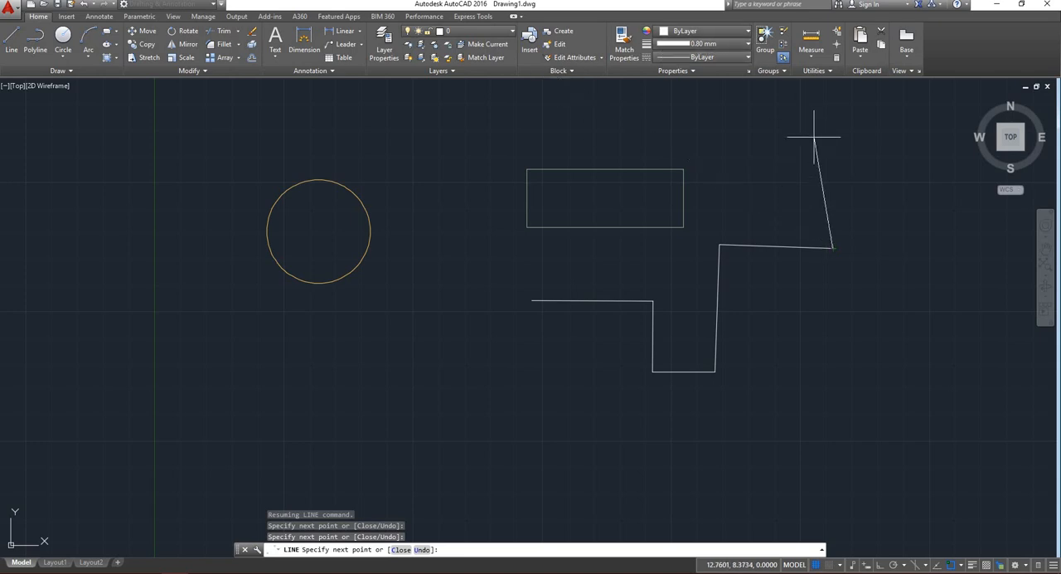
click(829, 169)
click(908, 170)
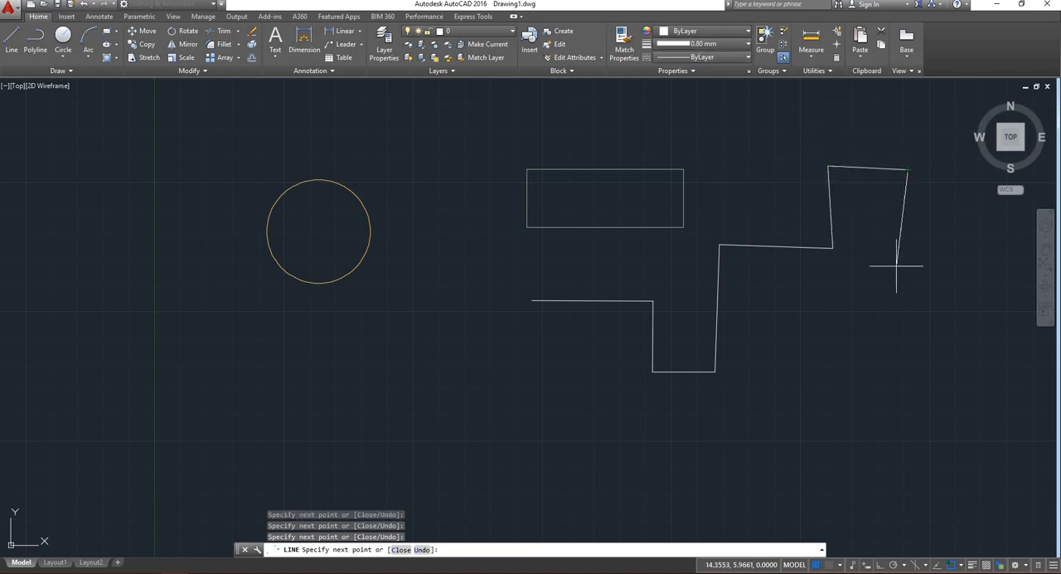
click(904, 275)
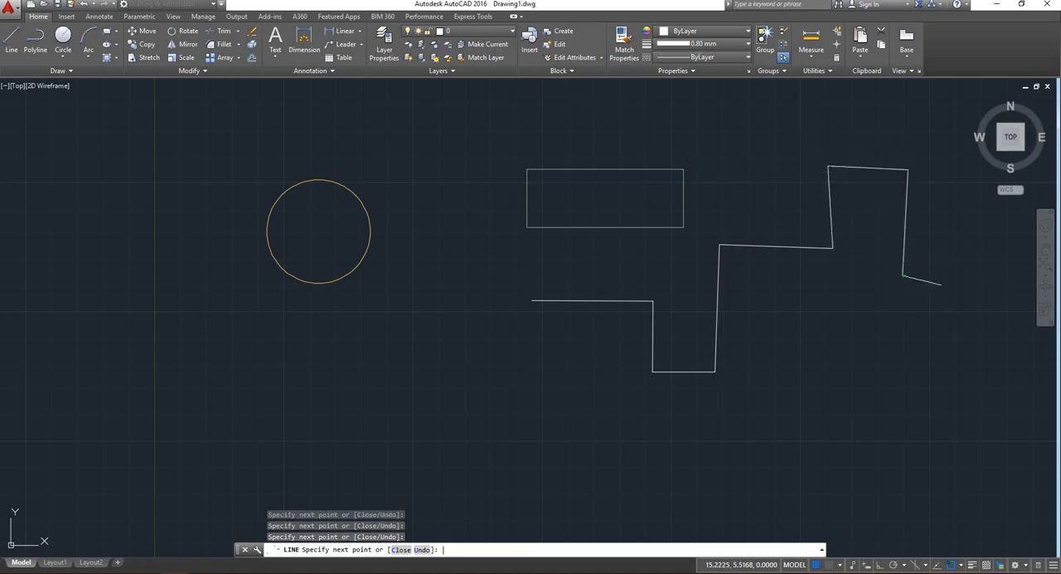
key(Return)
Turn on Display Lineweight in the lineweight settings and apply the change.
click(733, 44)
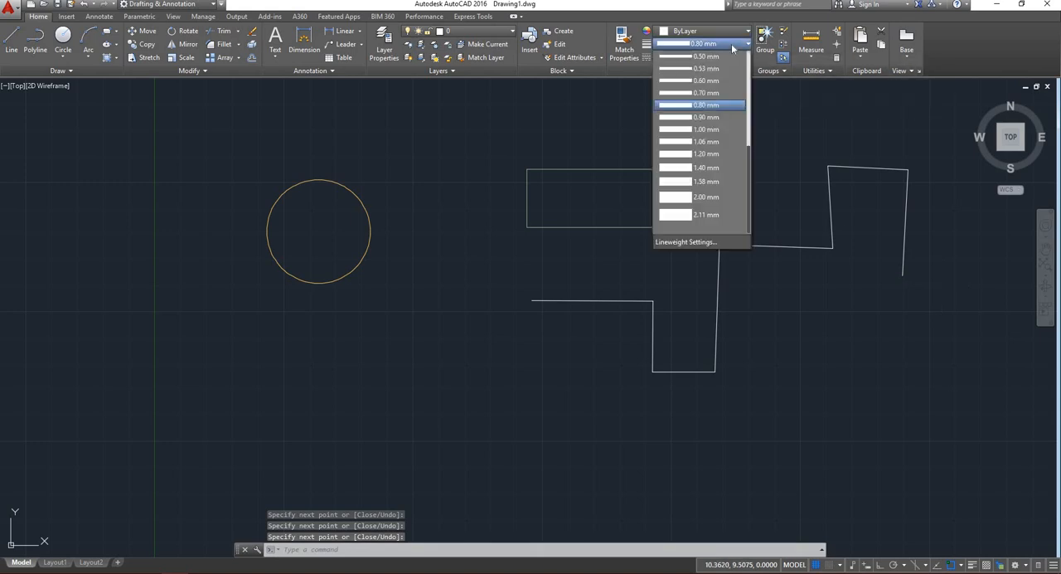
click(687, 242)
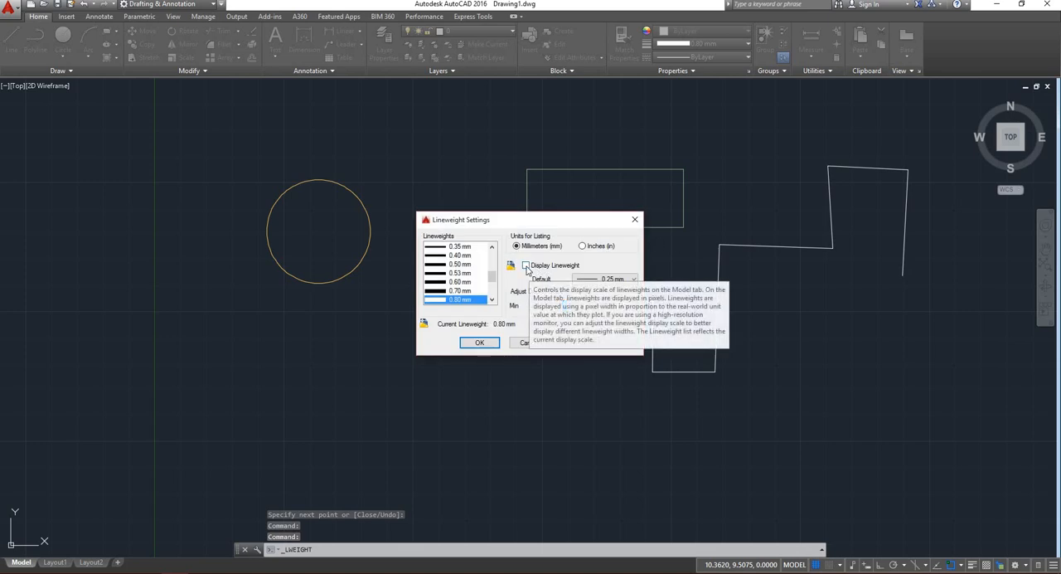
click(525, 265)
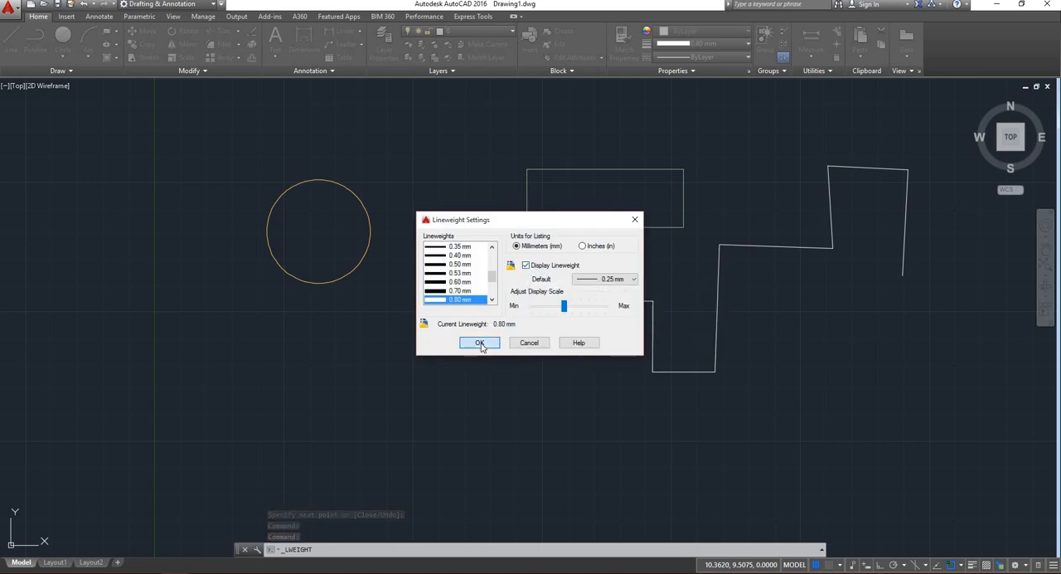
click(481, 343)
scroll(423, 228, down, 4)
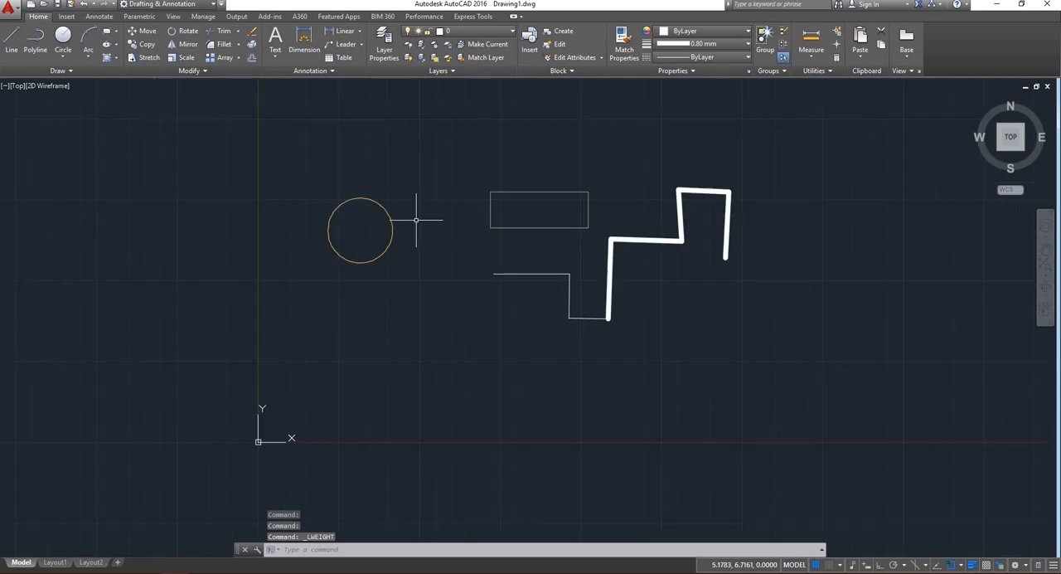
Set the current lineweight to 2.00 mm and draw a circle to the right of the stepped line.
click(63, 37)
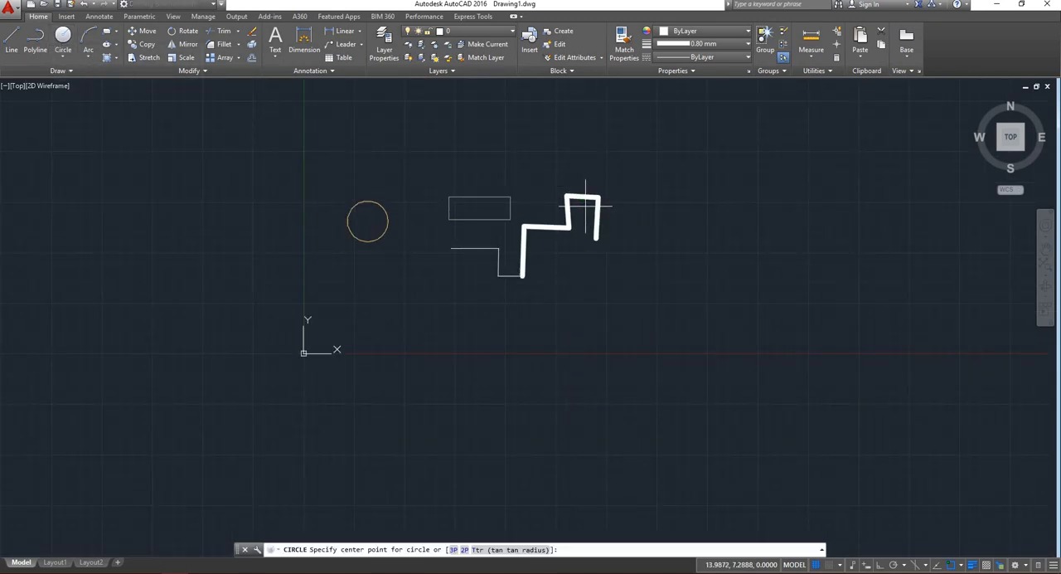
scroll(588, 205, up, 4)
click(698, 43)
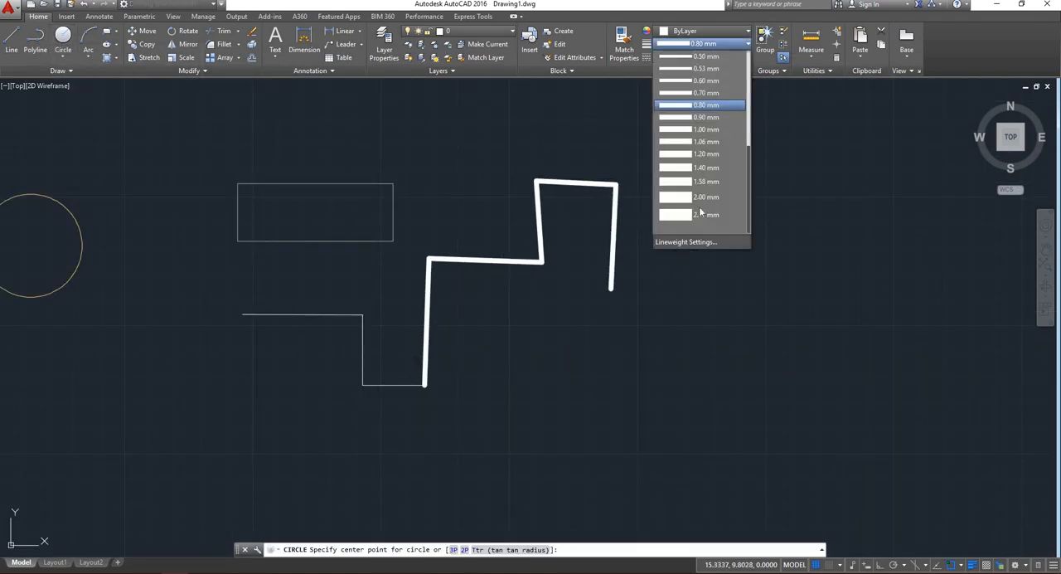
click(702, 197)
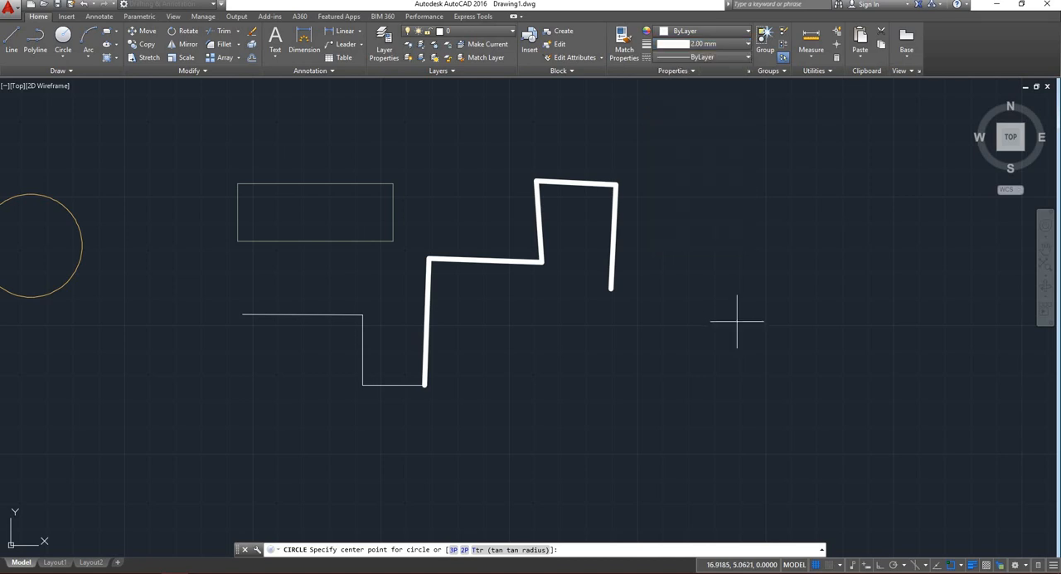
click(760, 321)
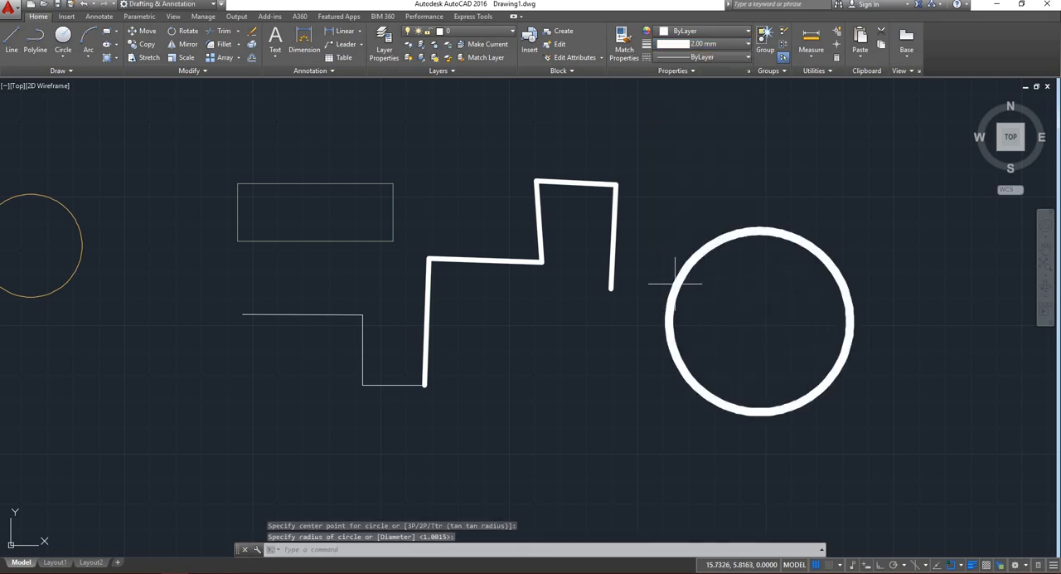
Compare the displayed line thickness of the new circle, the stepped line and the thin shapes.
scroll(675, 283, up, 8)
scroll(679, 290, down, 6)
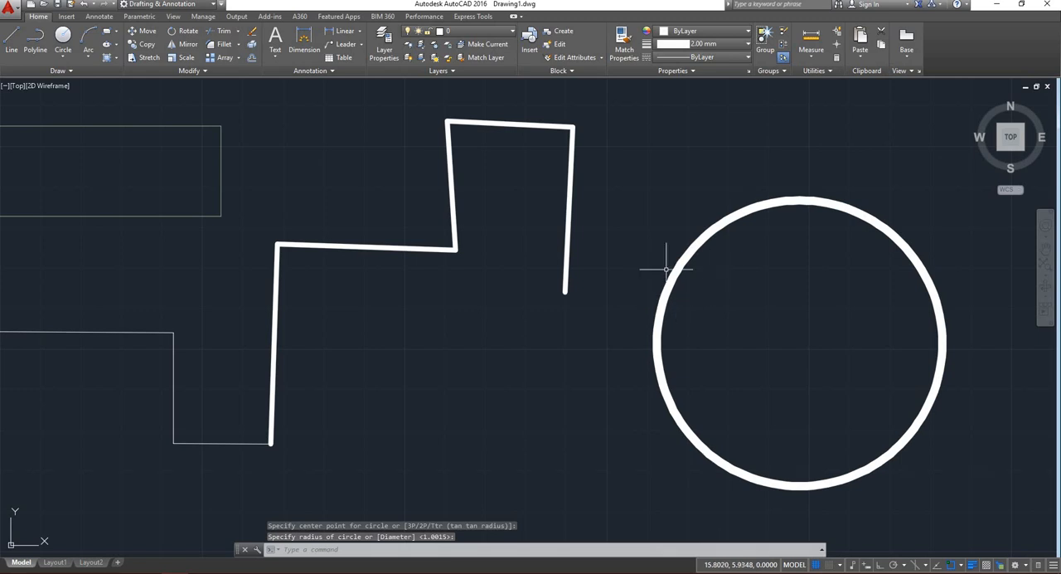
click(666, 269)
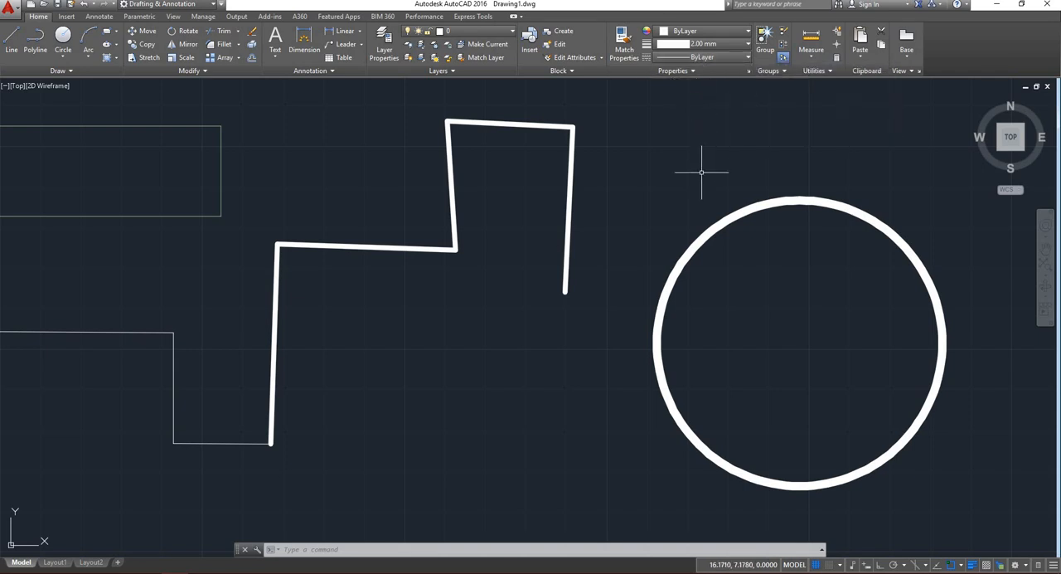
scroll(713, 208, down, 6)
scroll(406, 236, up, 2)
scroll(406, 235, up, 2)
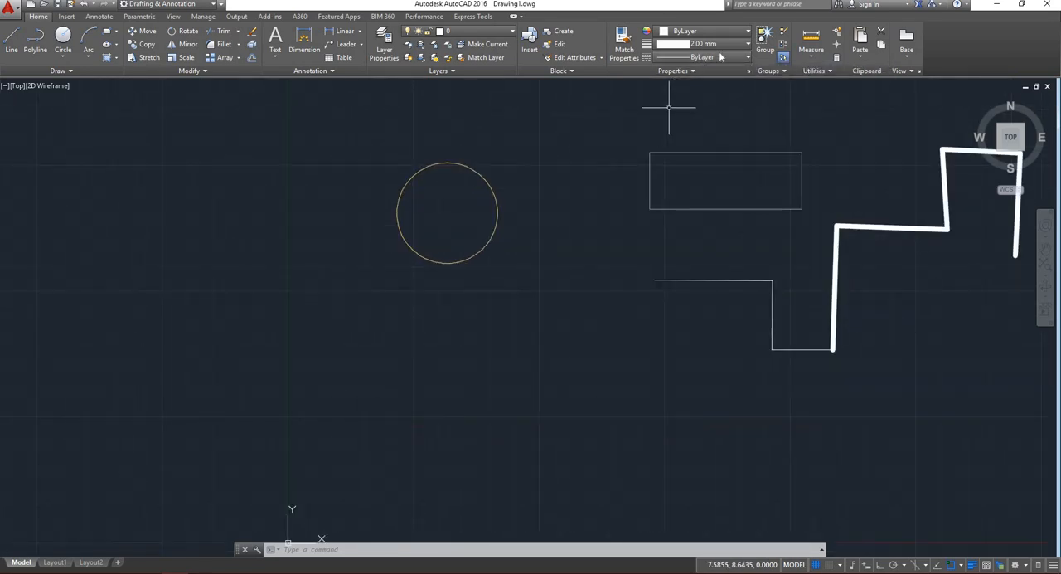
scroll(415, 281, down, 4)
scroll(606, 263, up, 4)
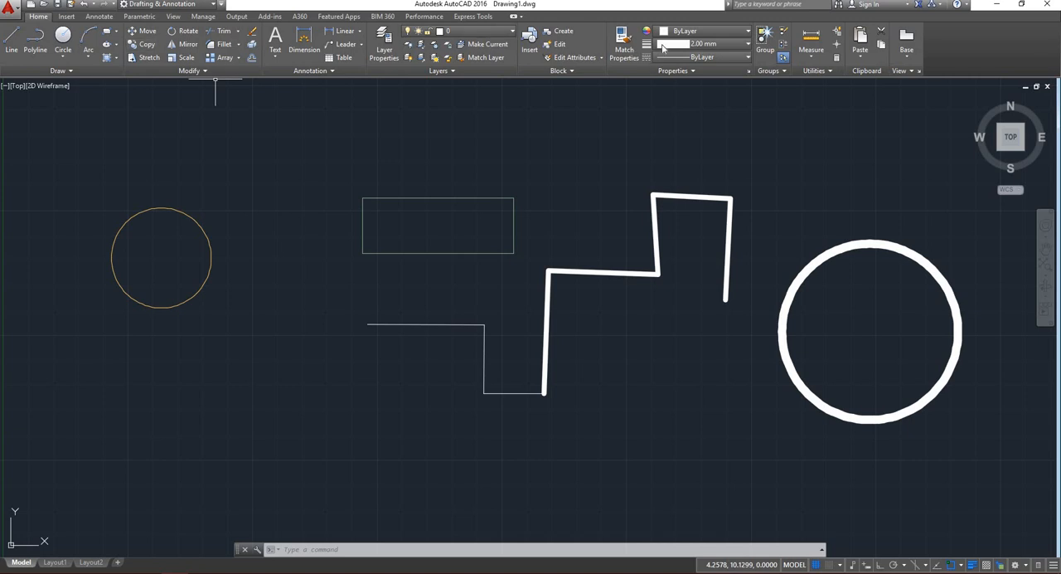
click(106, 31)
scroll(192, 82, down, 2)
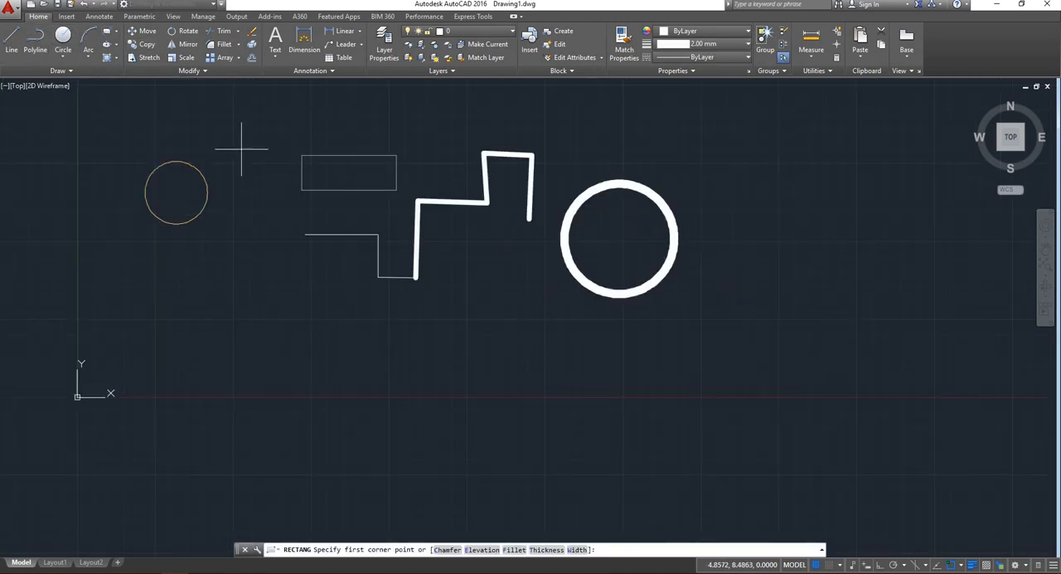
scroll(469, 324, up, 5)
click(415, 291)
scroll(531, 325, down, 5)
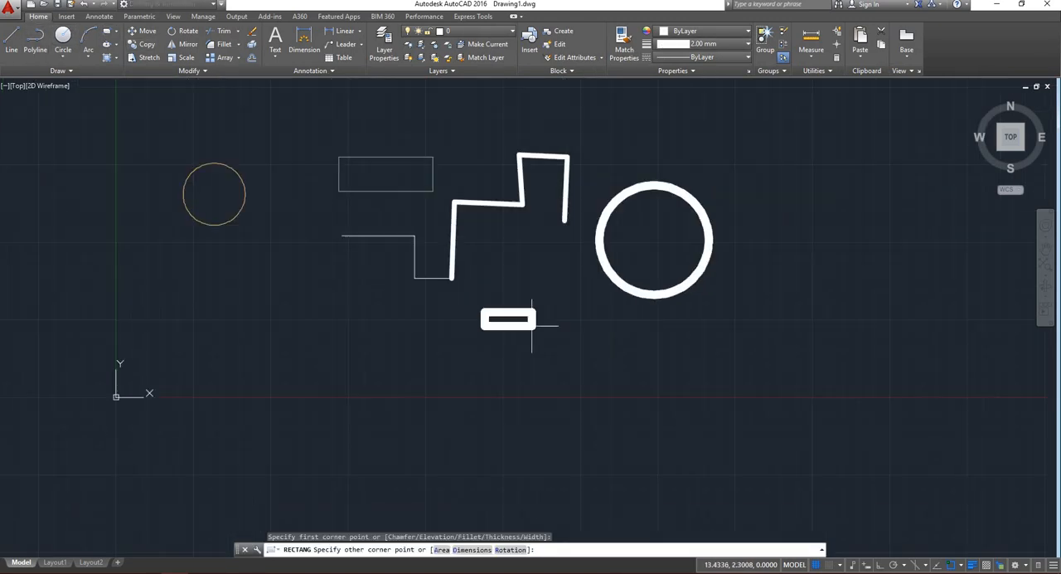
key(Return)
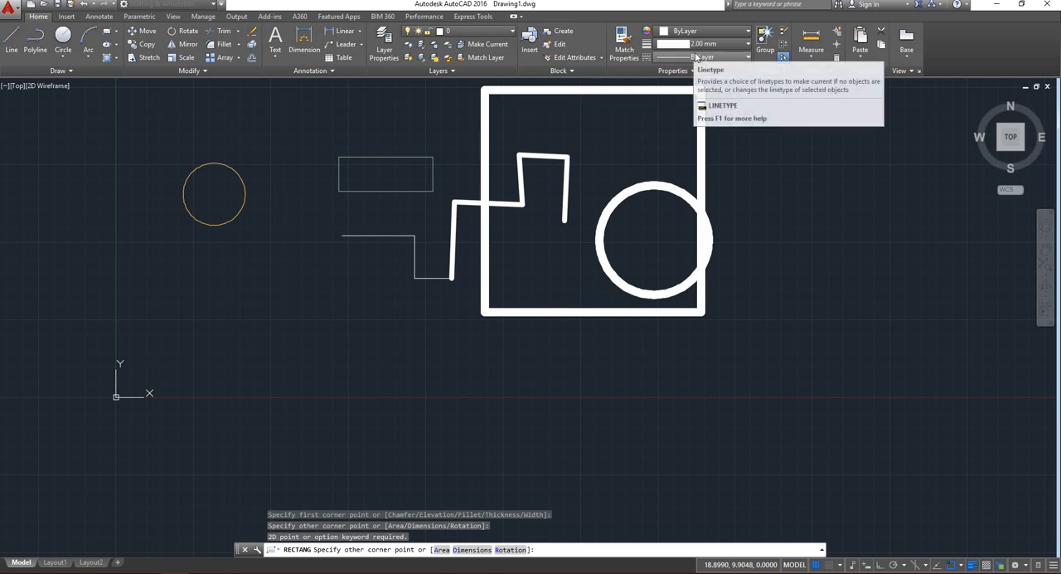
right_click(620, 148)
click(645, 154)
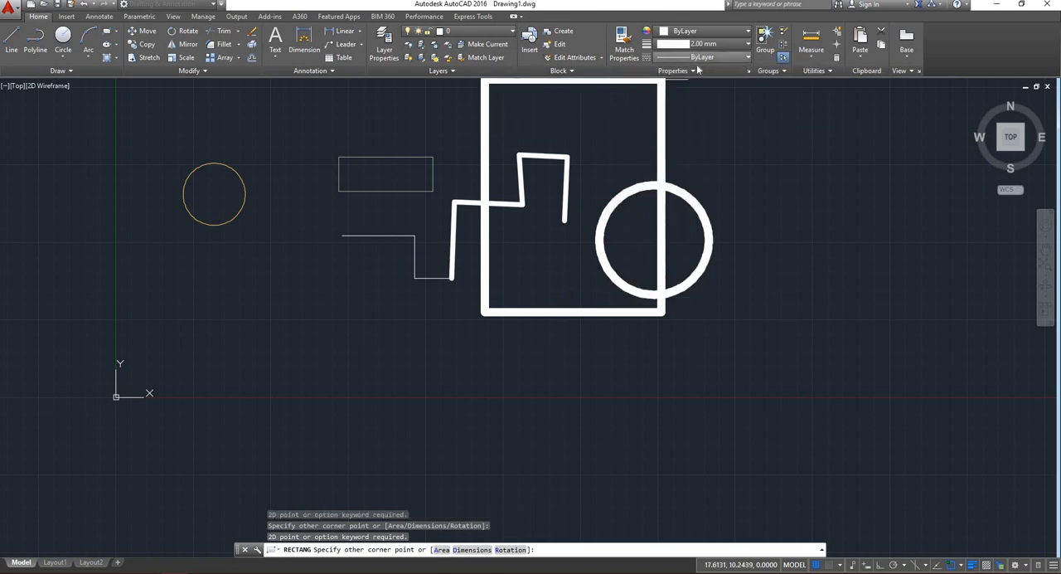
Turn off Display Lineweight in the lineweight settings and apply the change.
click(704, 43)
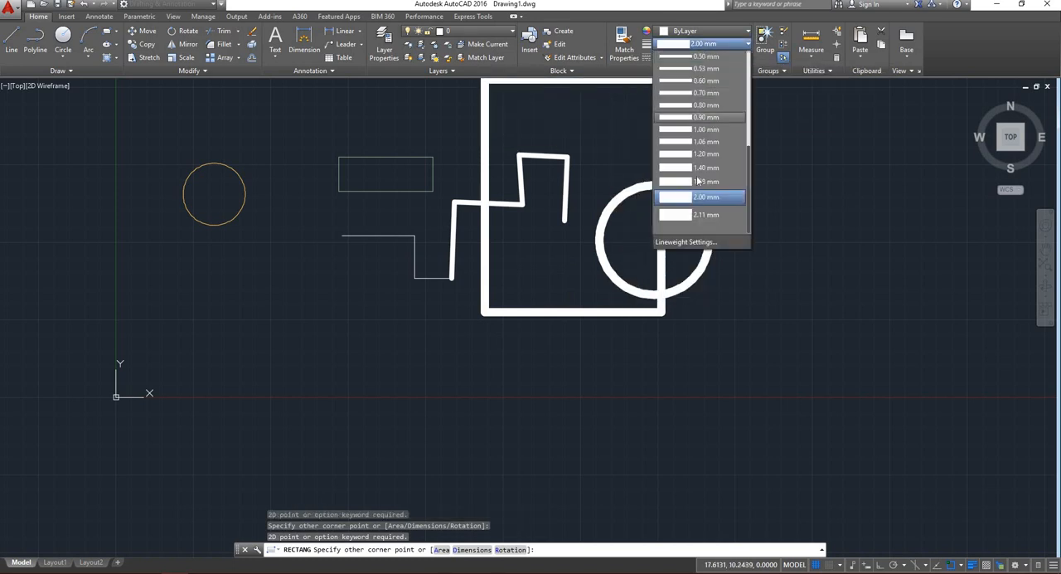
click(689, 241)
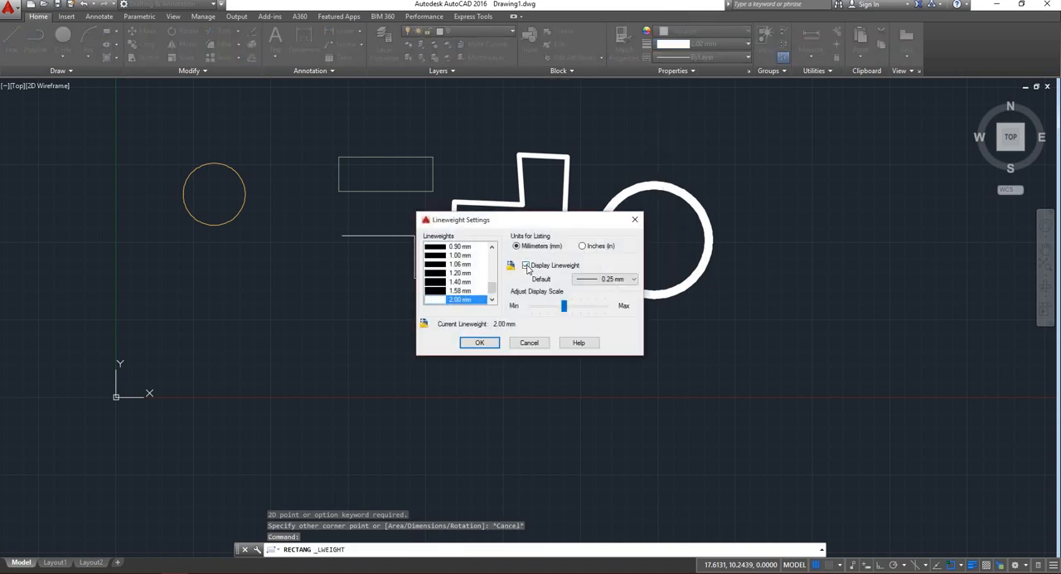
click(481, 342)
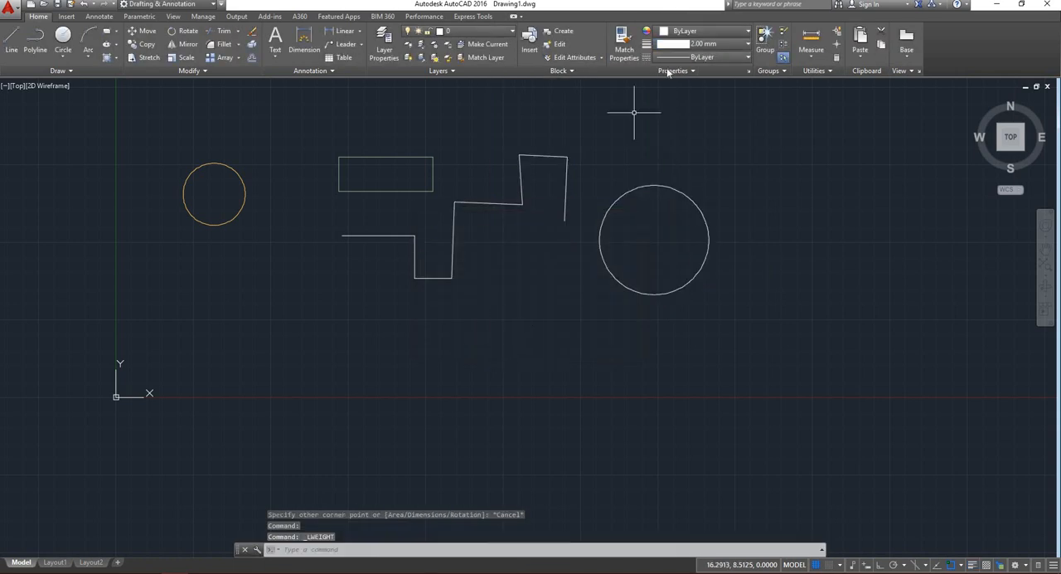
Draw a large rectangle below the existing shapes and a slightly smaller one inside it to form a double-line wall outline.
click(107, 31)
click(462, 337)
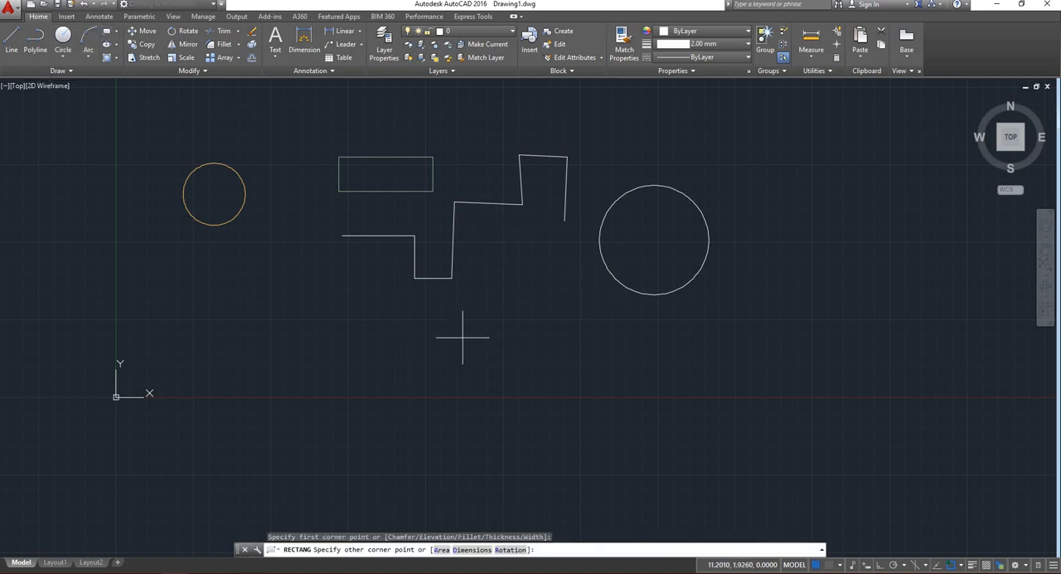
click(771, 511)
key(Return)
click(473, 348)
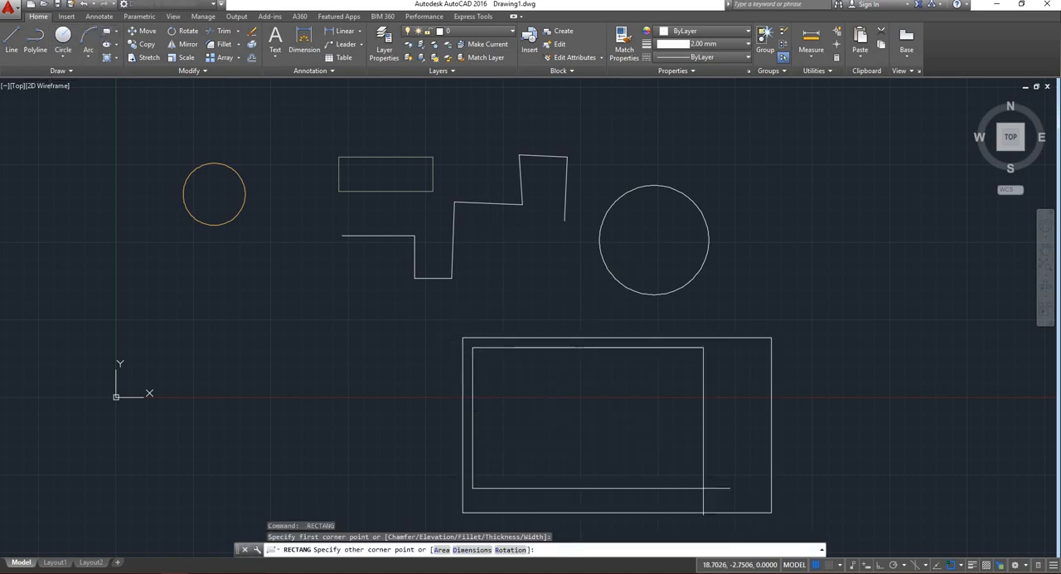
click(761, 502)
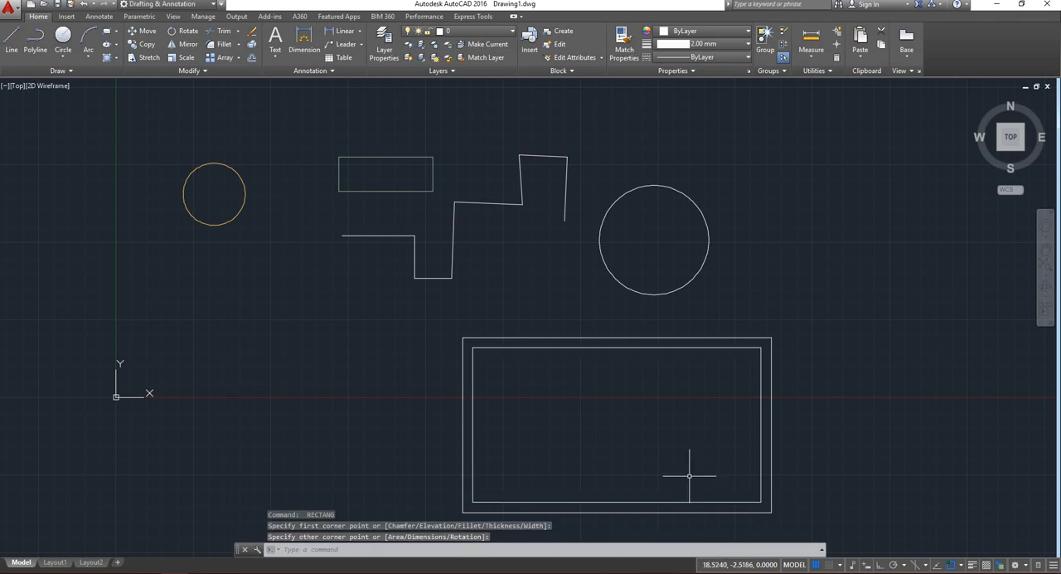
Draw an L-shaped partition line from the inner rectangle's bottom edge up and across to its right edge.
text(l)
key(Return)
click(617, 502)
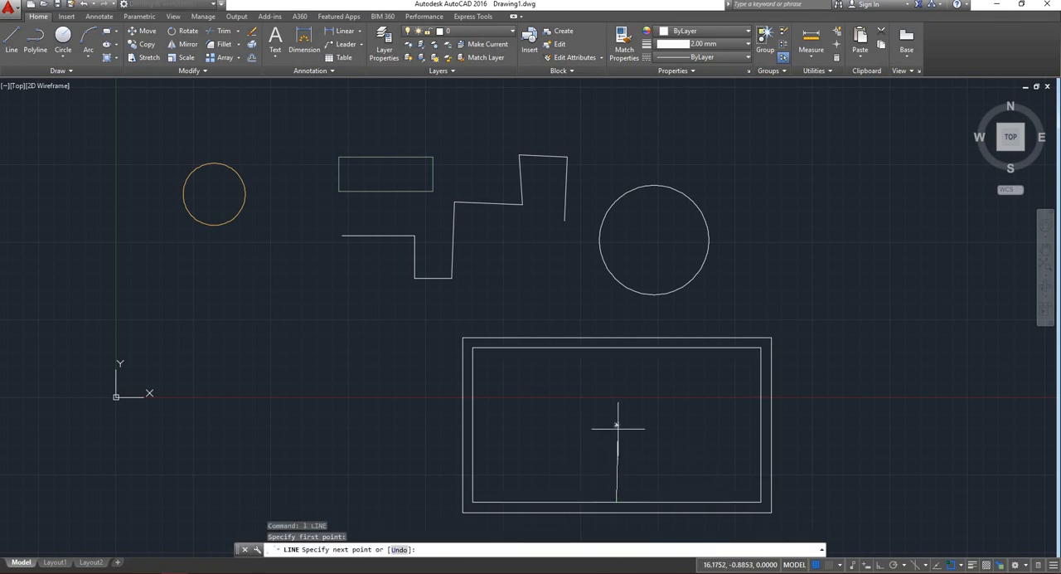
click(616, 424)
click(761, 424)
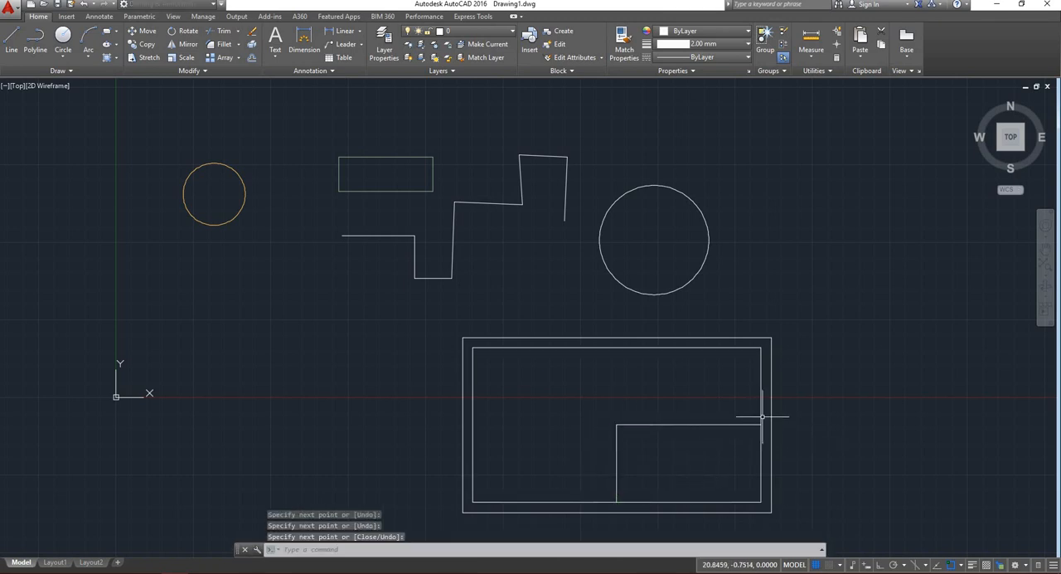
key(Return)
key(Return)
Draw a second partition line just outside the first, running from the inner rectangle's right edge left and down to its bottom edge.
click(758, 418)
click(611, 418)
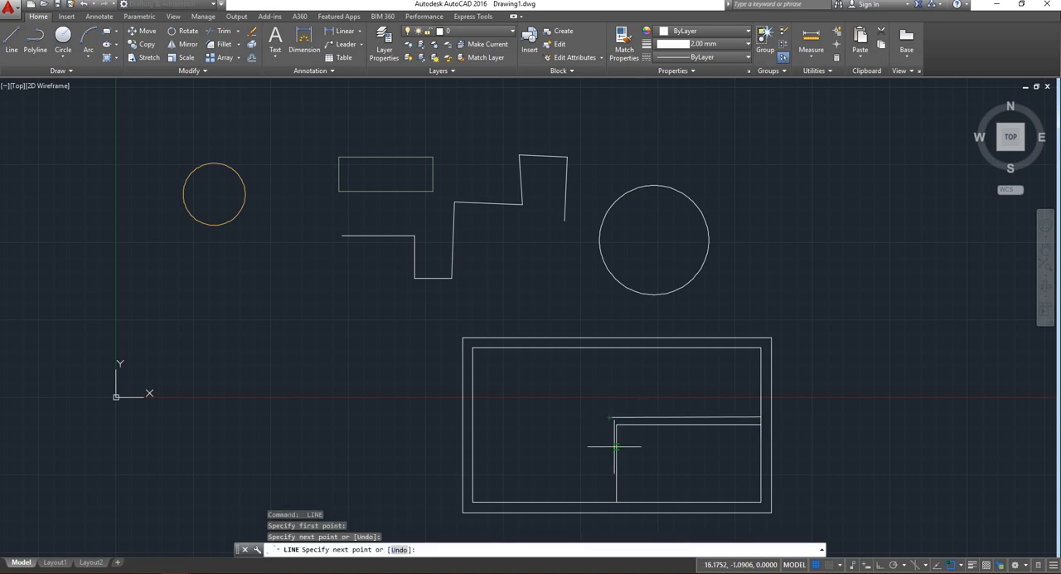
click(610, 502)
key(Return)
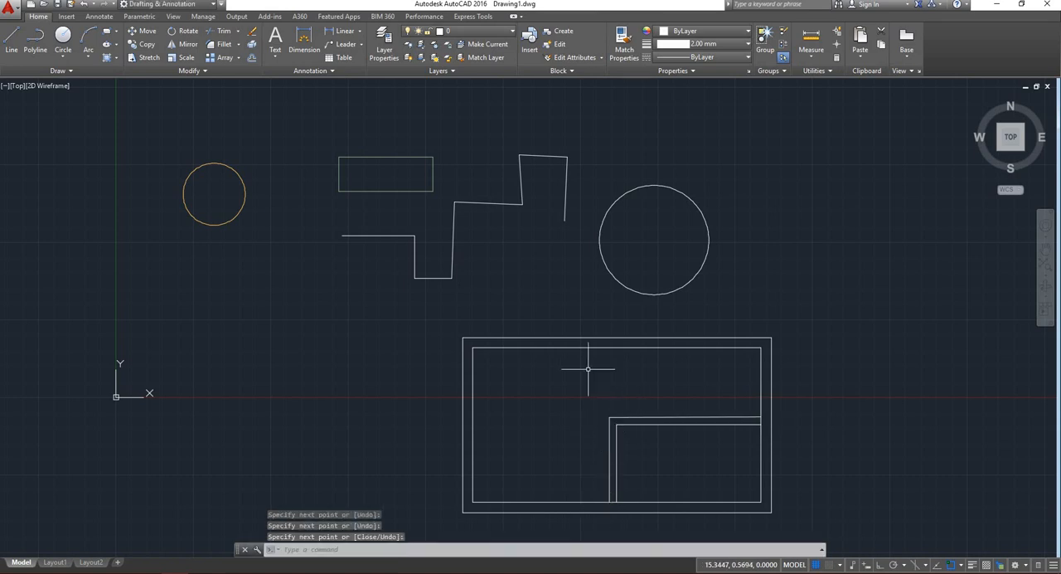
Draw the inner wall line of a room below the outer rectangle with segments going down, right and back up to its bottom edge.
scroll(587, 369, down, 6)
scroll(609, 410, up, 2)
scroll(609, 414, up, 2)
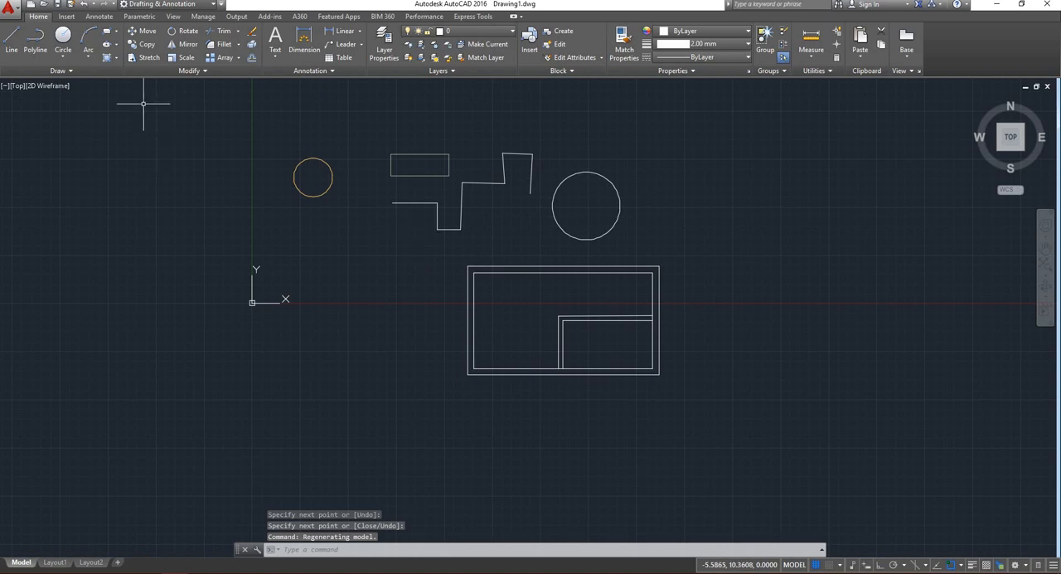
click(12, 38)
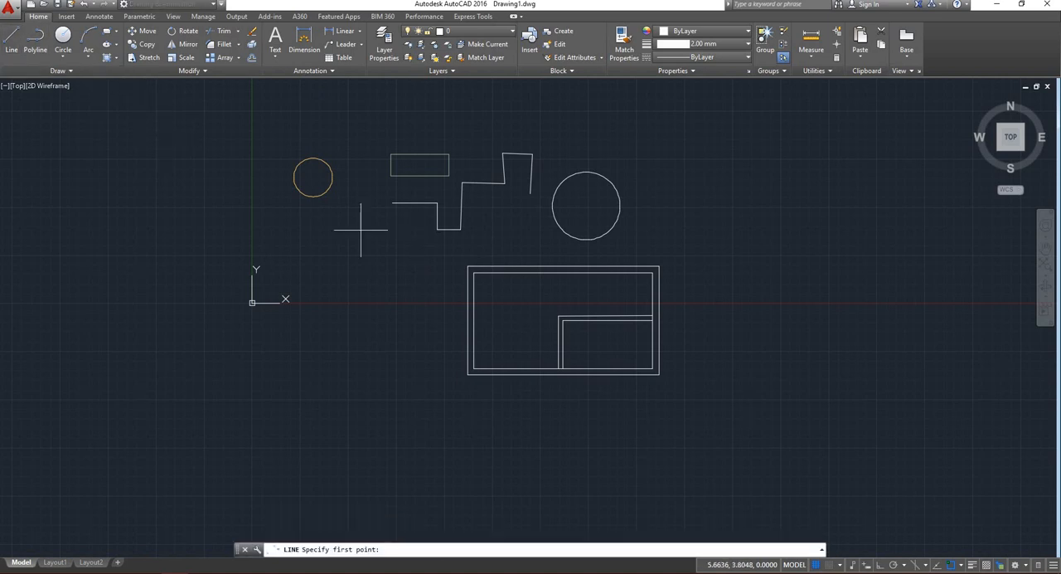
click(474, 374)
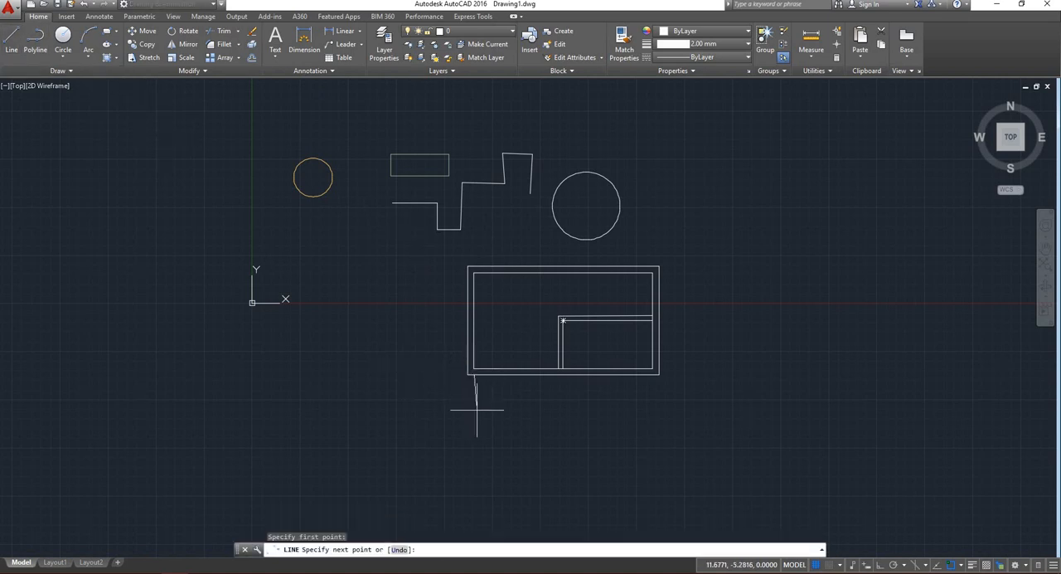
click(474, 464)
click(569, 463)
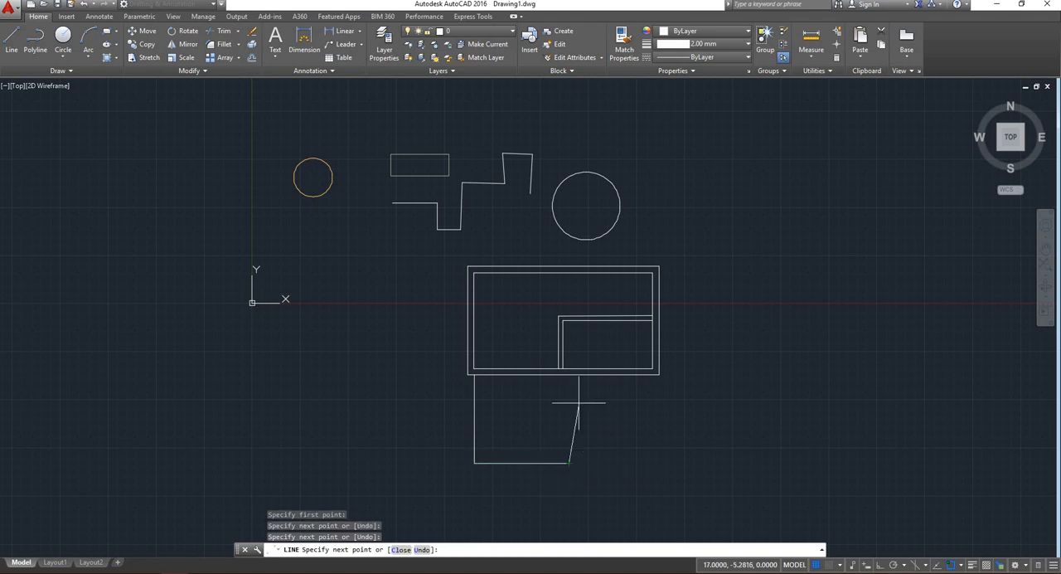
click(569, 375)
key(Return)
key(Return)
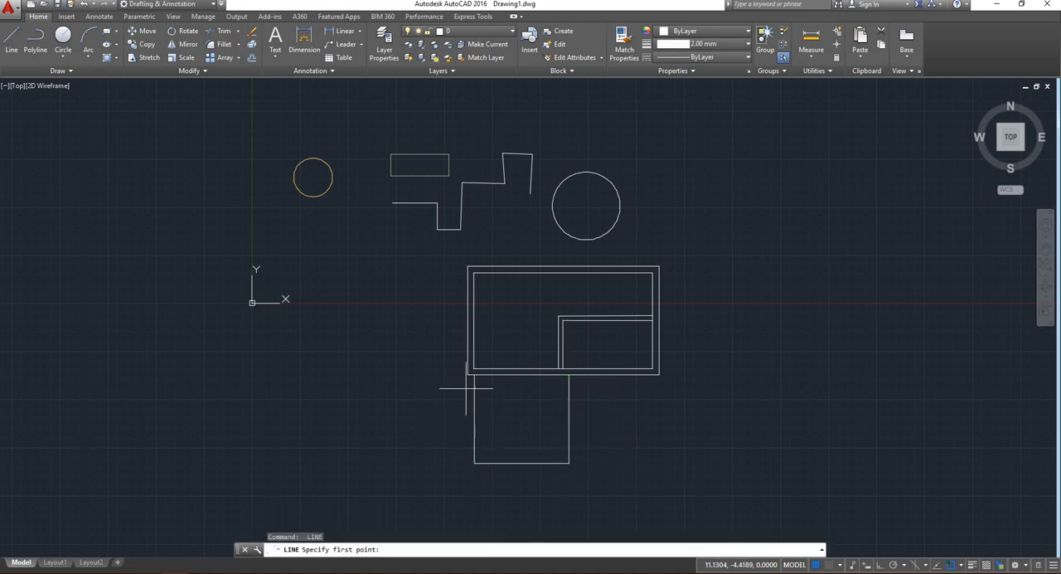
Draw the lower room's outer wall line from the outer rectangle's bottom-left corner, going down, right and up to its bottom edge.
click(467, 375)
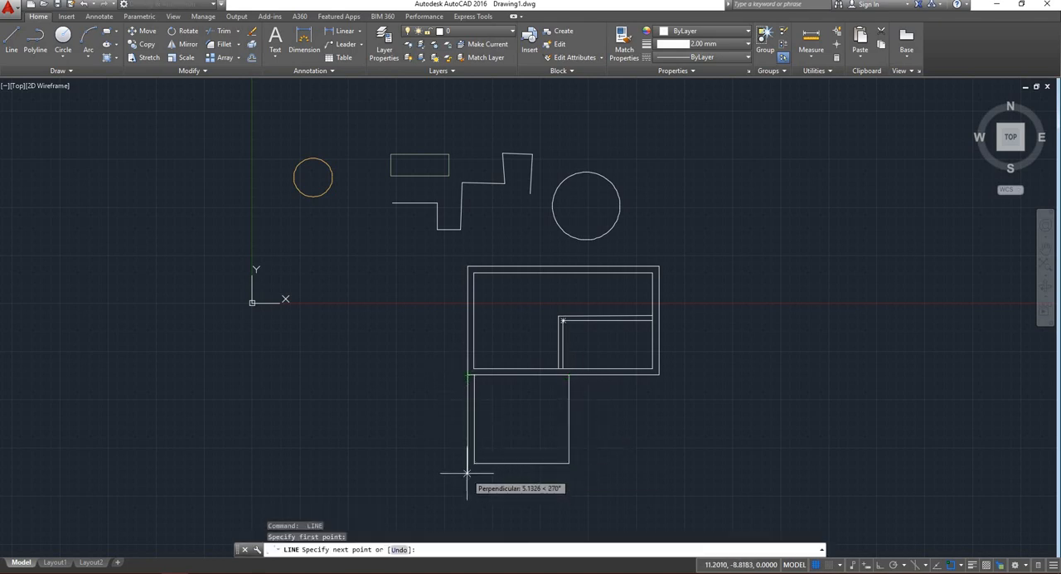
click(469, 473)
click(579, 473)
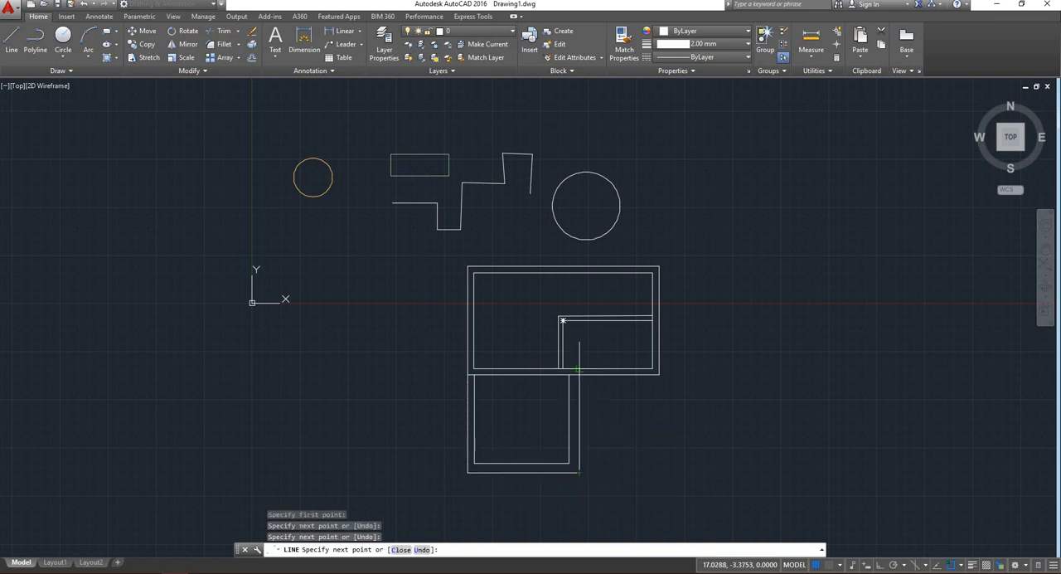
click(579, 375)
key(Return)
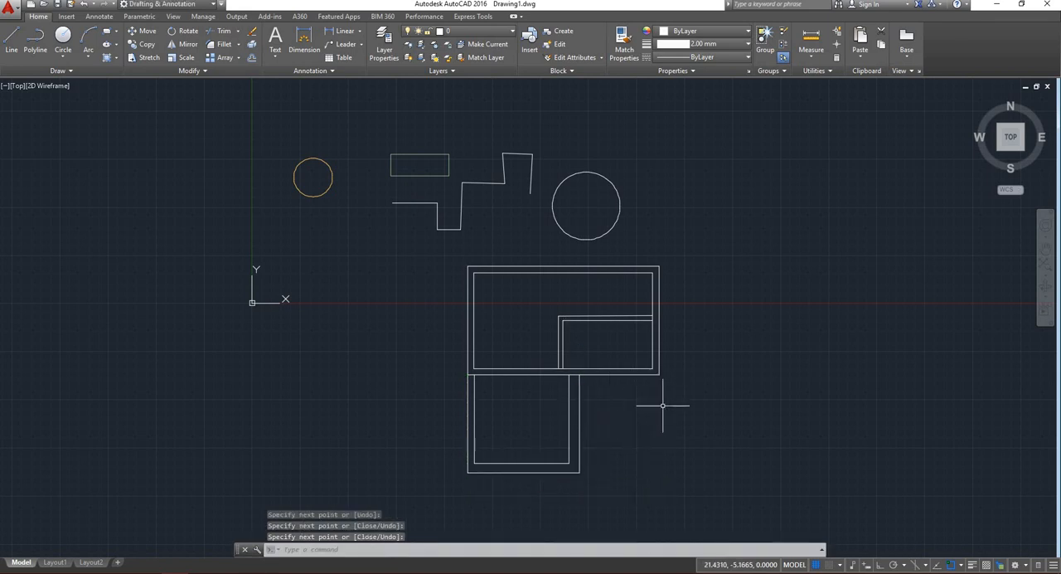
Extend the plan from the lower room's bottom-right corner with lines going right and up to the outer rectangle's bottom-right corner.
scroll(543, 403, down, 2)
scroll(603, 422, up, 2)
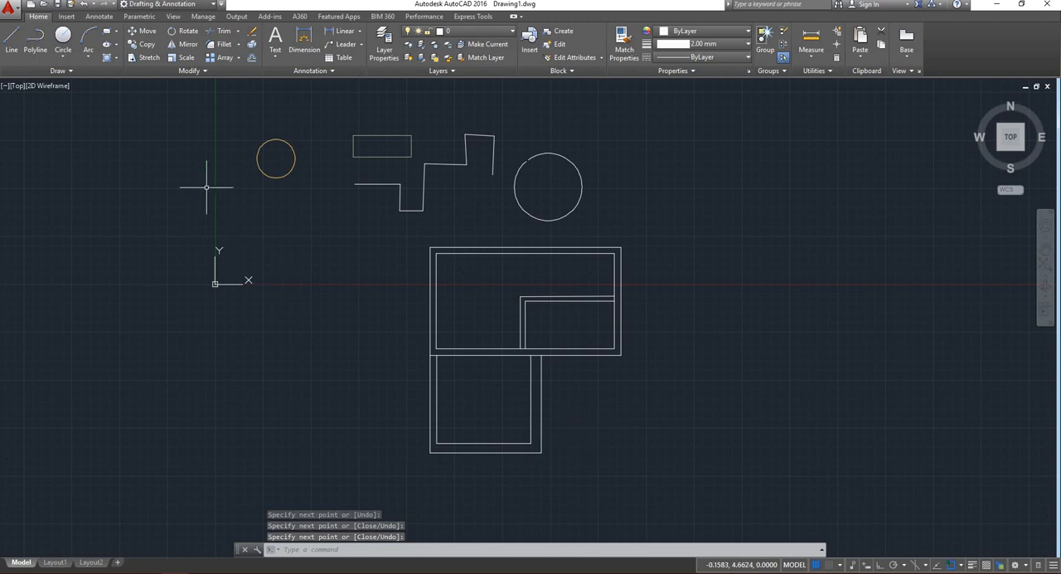
click(12, 40)
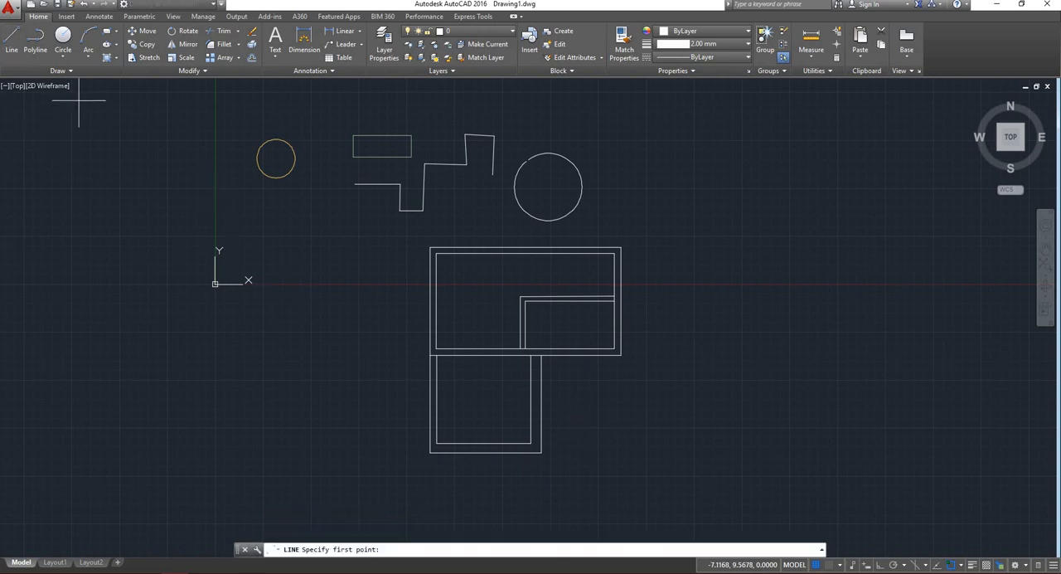
click(541, 453)
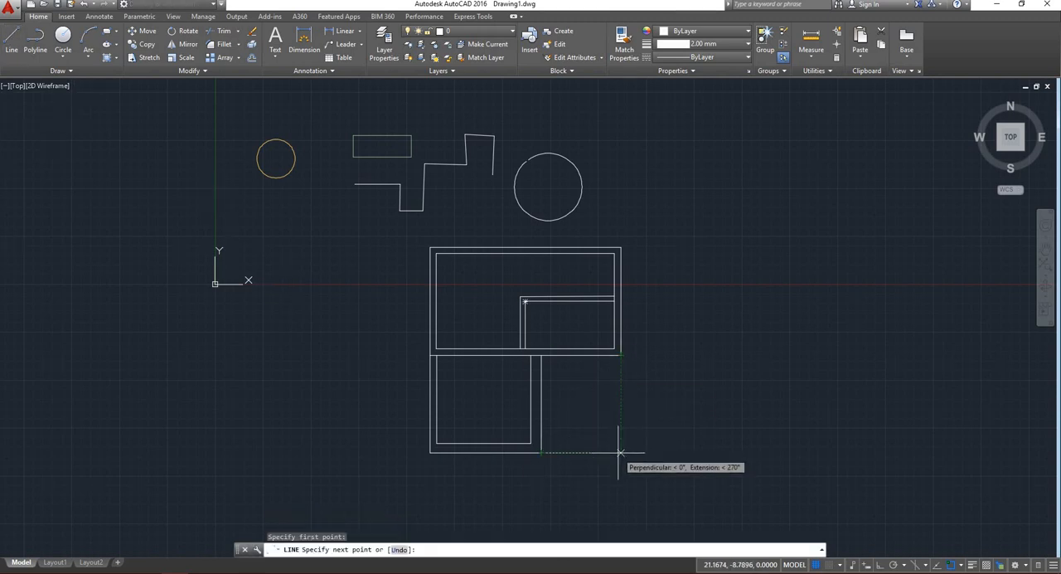
click(620, 453)
click(620, 355)
key(Return)
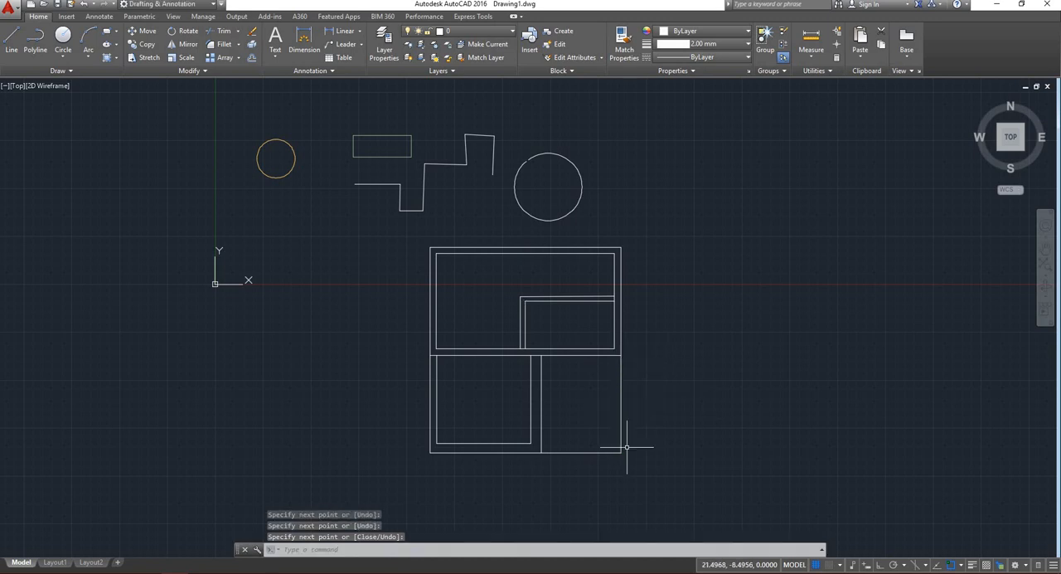
scroll(603, 459, up, 5)
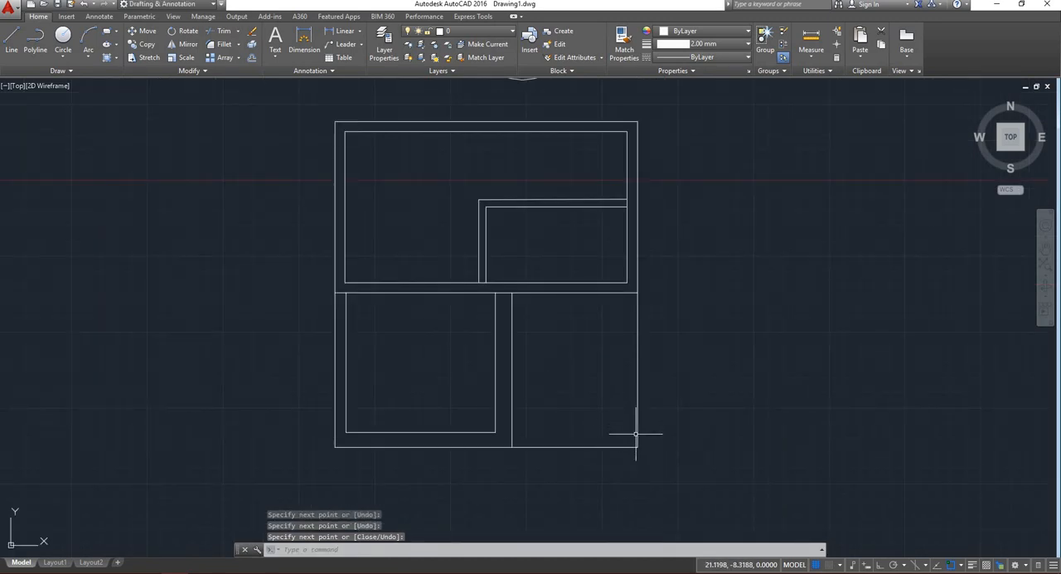
Load the ACAD_ISO03W100 linetype from acad.lin through the Linetype Manager.
scroll(638, 438, up, 2)
click(657, 461)
click(595, 389)
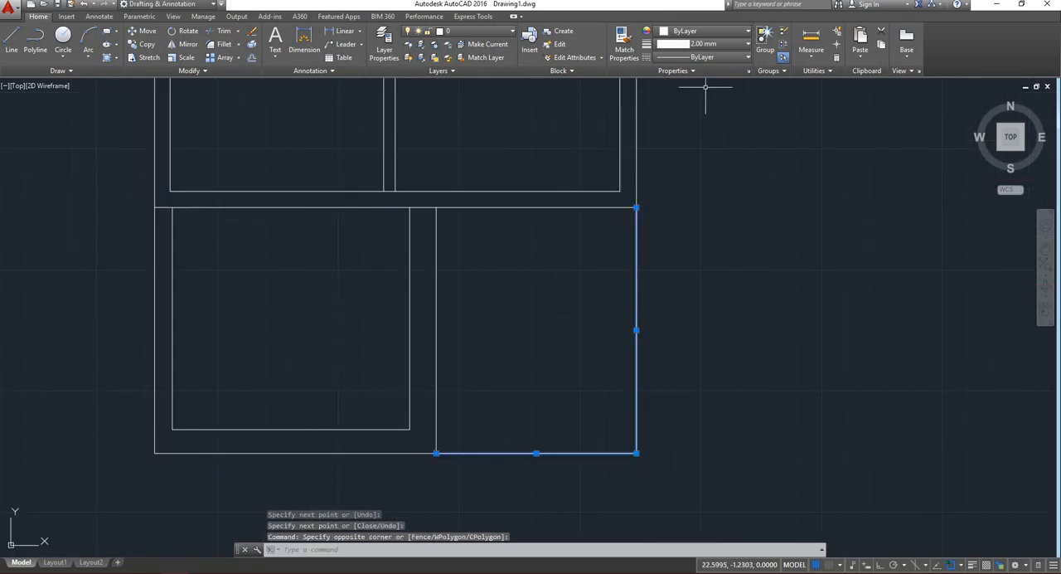
click(705, 57)
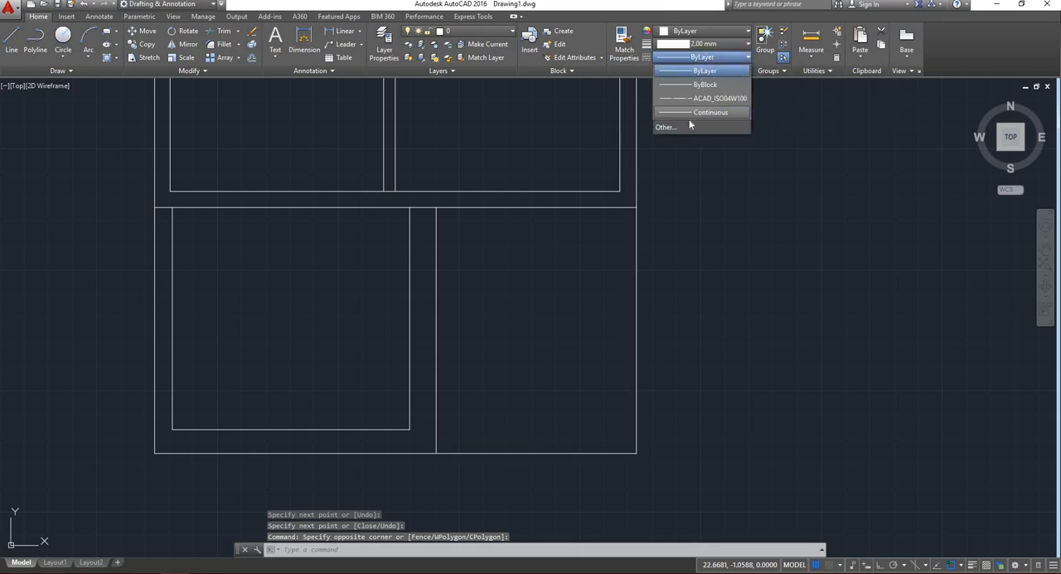
click(676, 129)
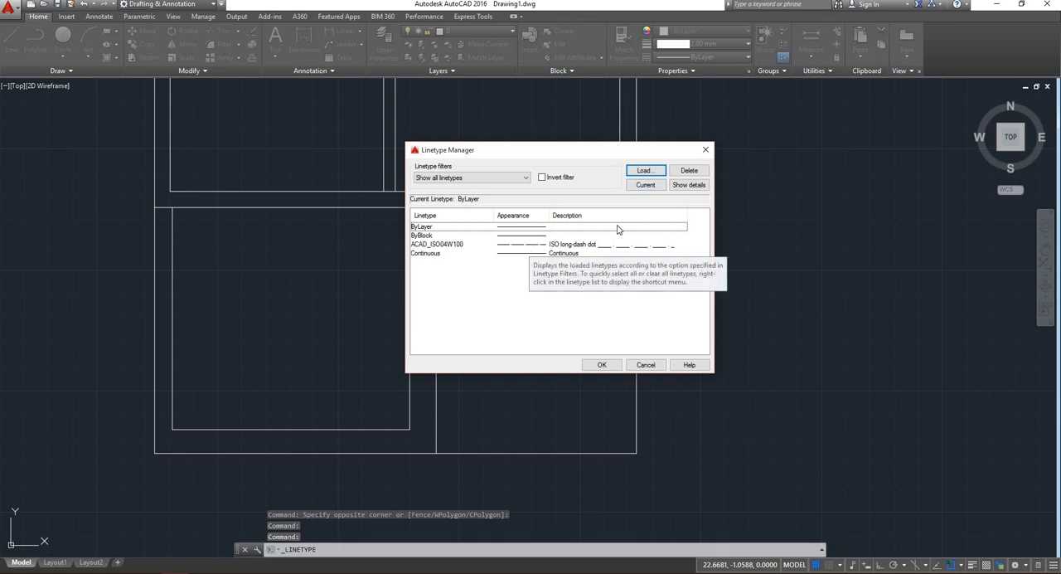
click(645, 170)
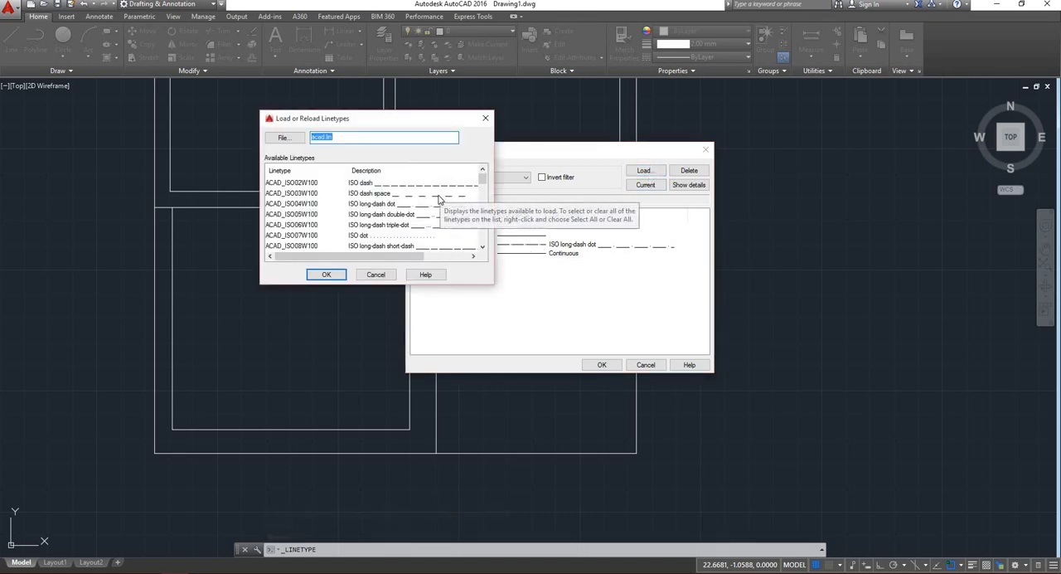
click(441, 192)
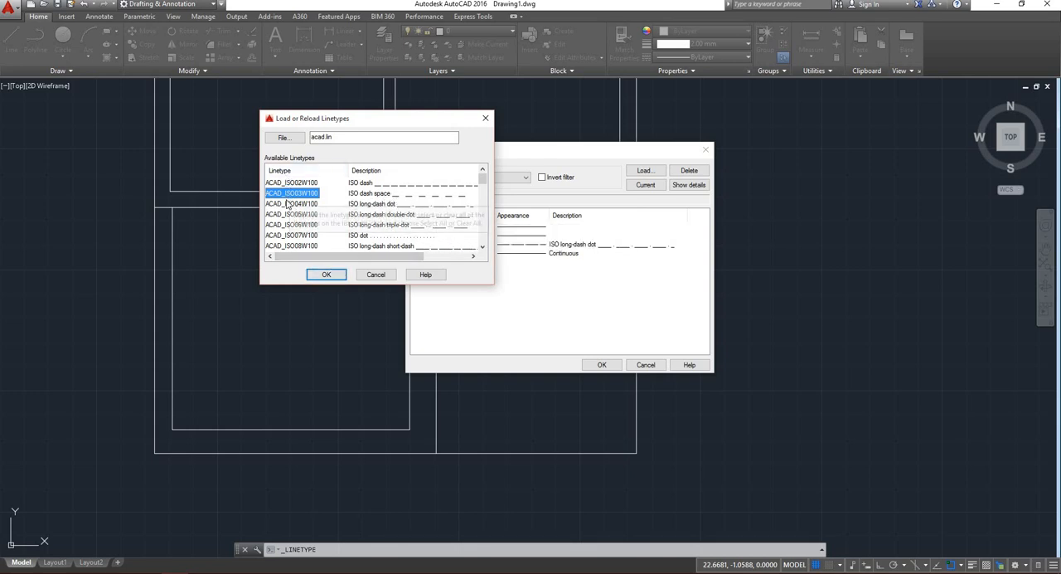
click(327, 275)
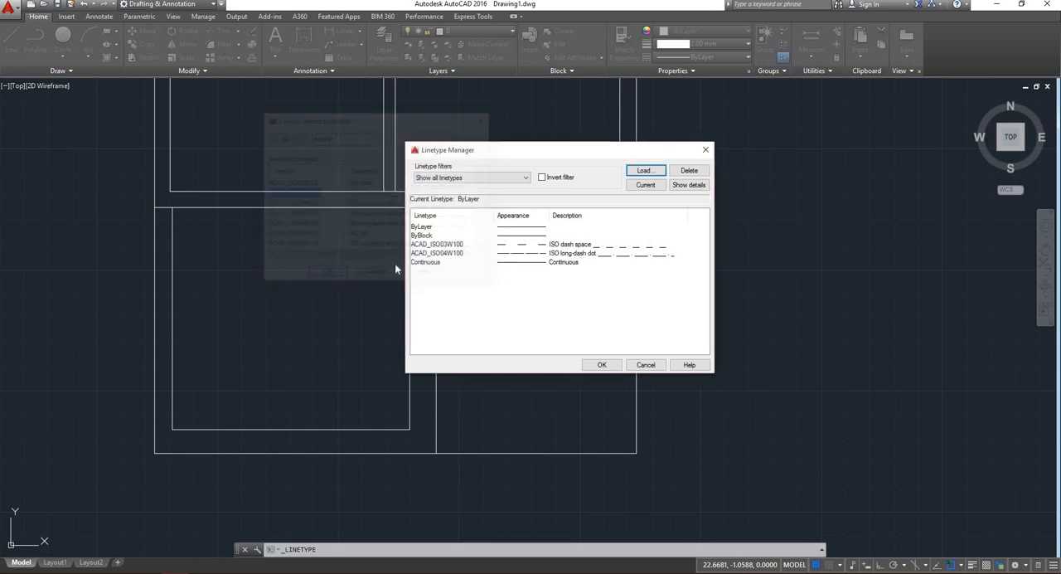
click(629, 246)
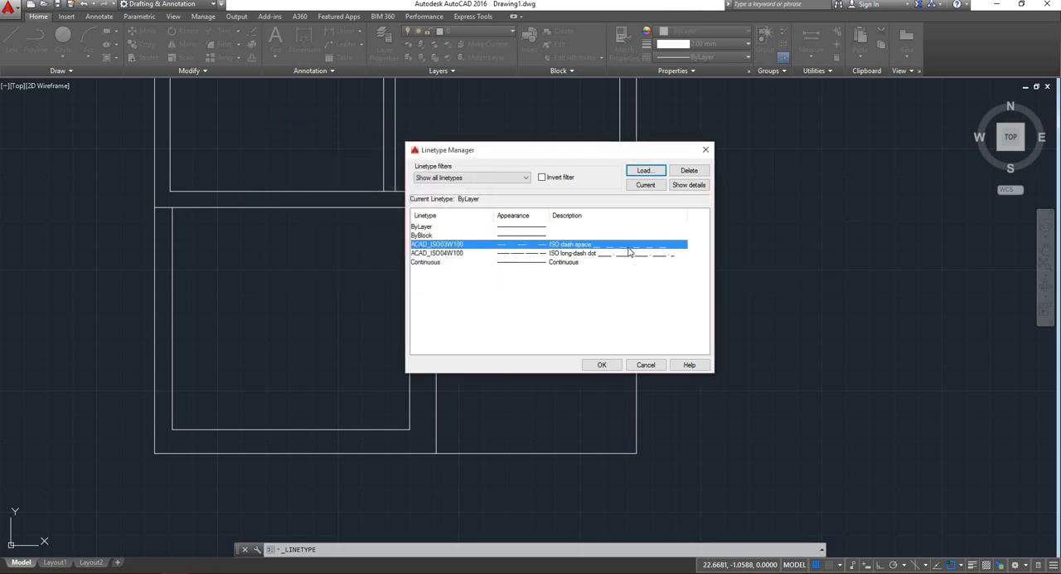
click(602, 365)
Assign the ACAD_ISO03W100 linetype to the bottom and right lines of the lower-right room.
click(669, 384)
click(599, 455)
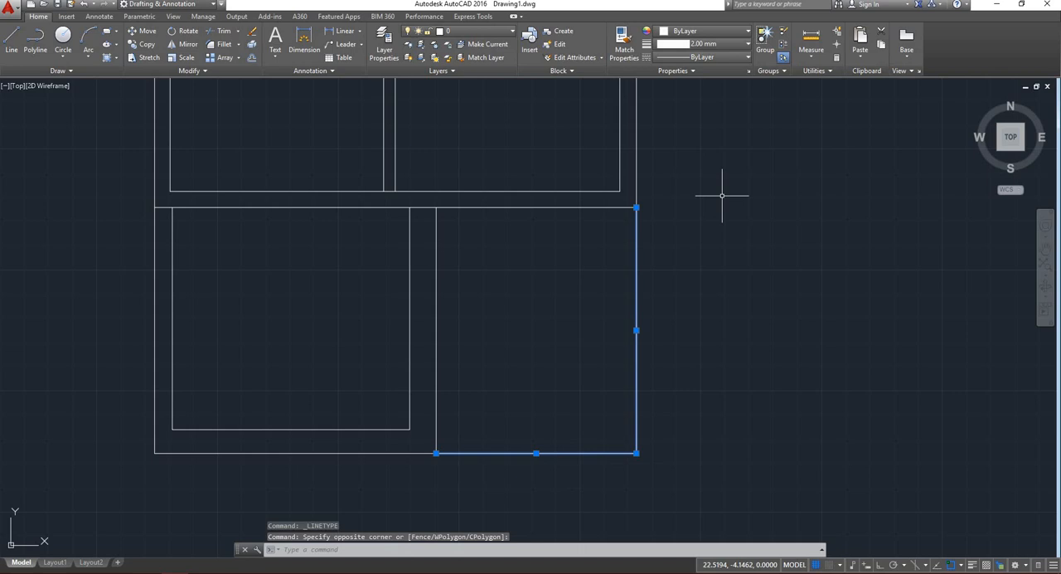
click(726, 58)
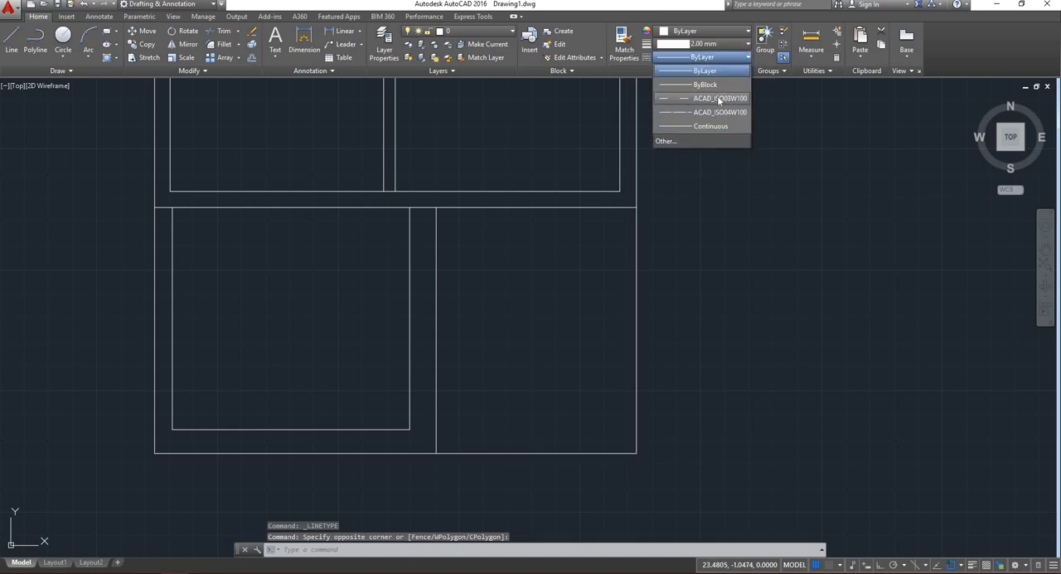
click(718, 98)
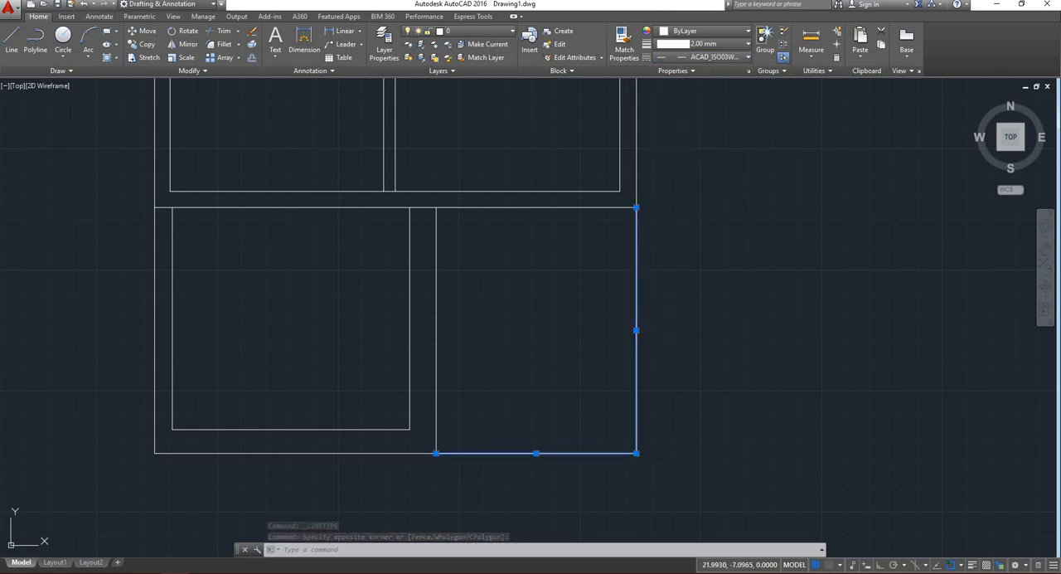
key(Return)
click(602, 364)
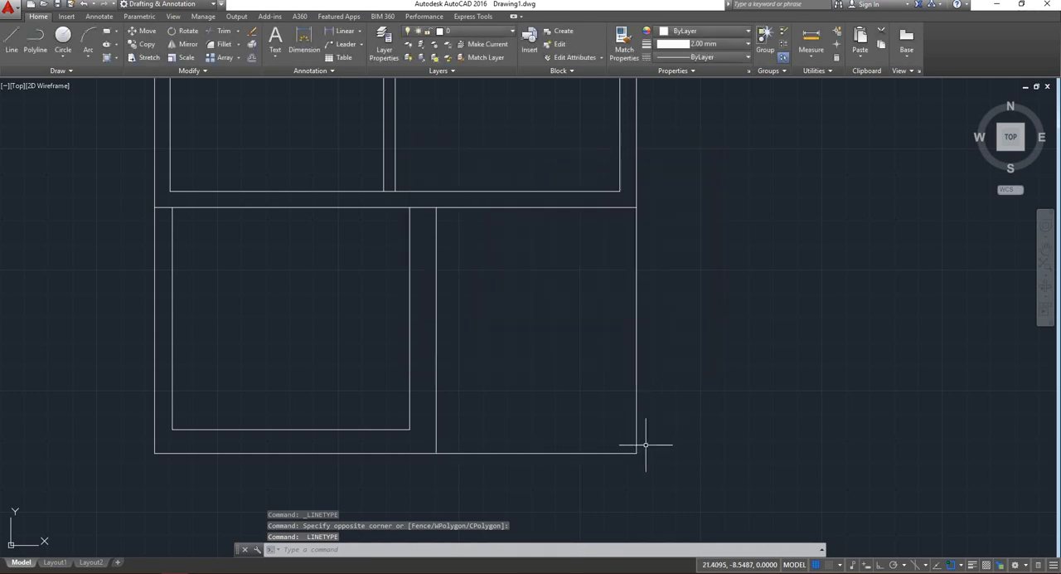
Reapply the ACAD_ISO03W100 linetype to the lower-right room's two outer lines.
scroll(646, 445, up, 4)
scroll(635, 398, down, 1)
click(680, 415)
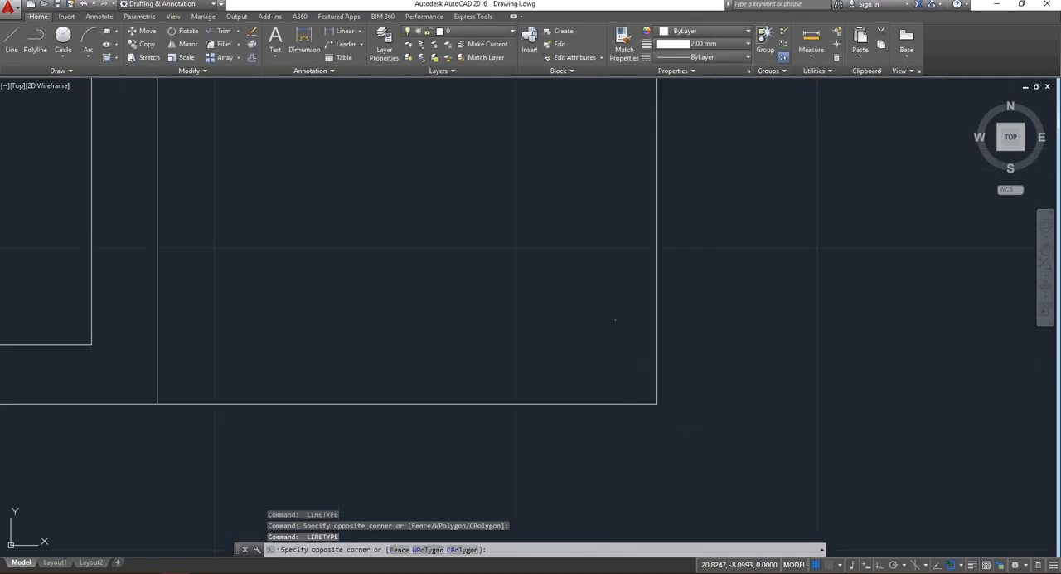
click(714, 436)
click(712, 440)
click(573, 268)
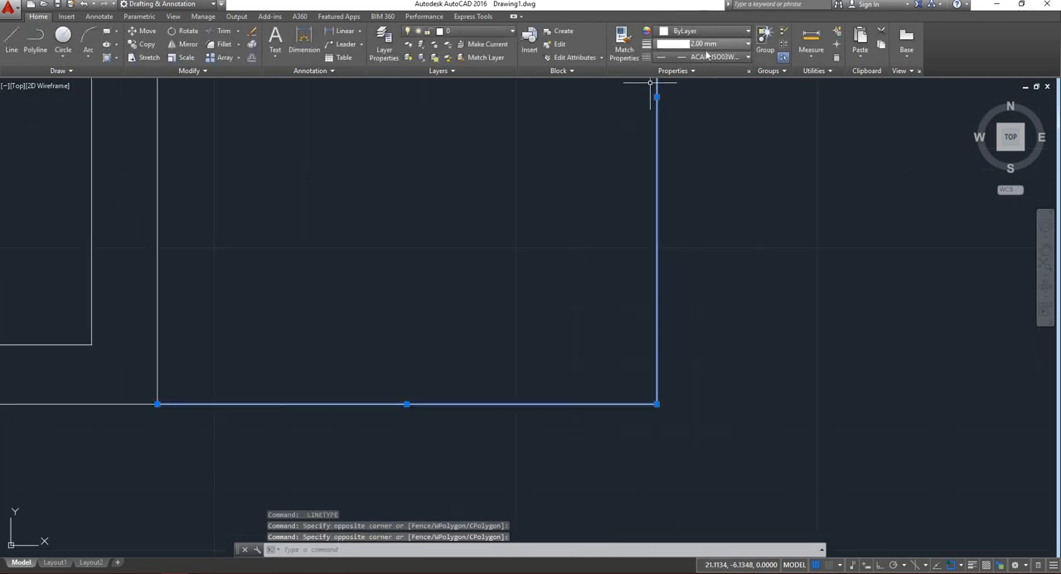
click(707, 54)
click(705, 104)
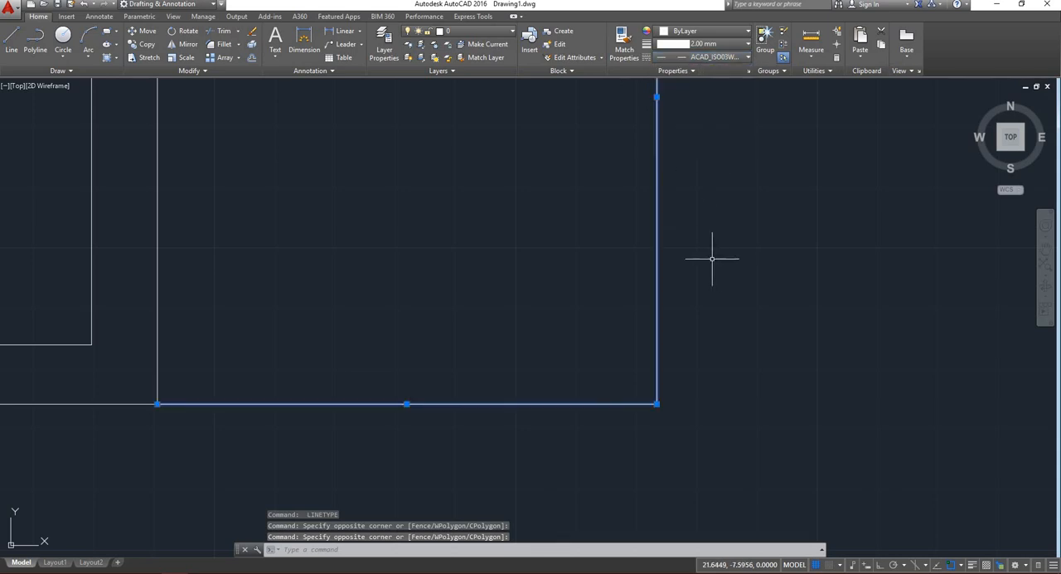
click(603, 367)
scroll(497, 315, down, 3)
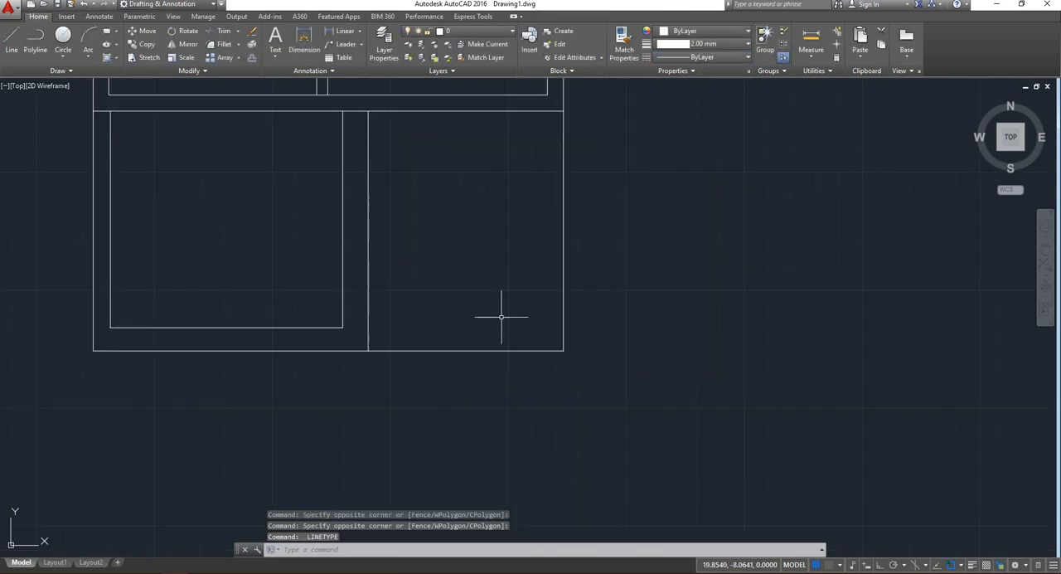
Make ACAD_ISO03W100 the current linetype and draw a near-vertical line about 129 units long upward from beside the floor plan.
click(11, 40)
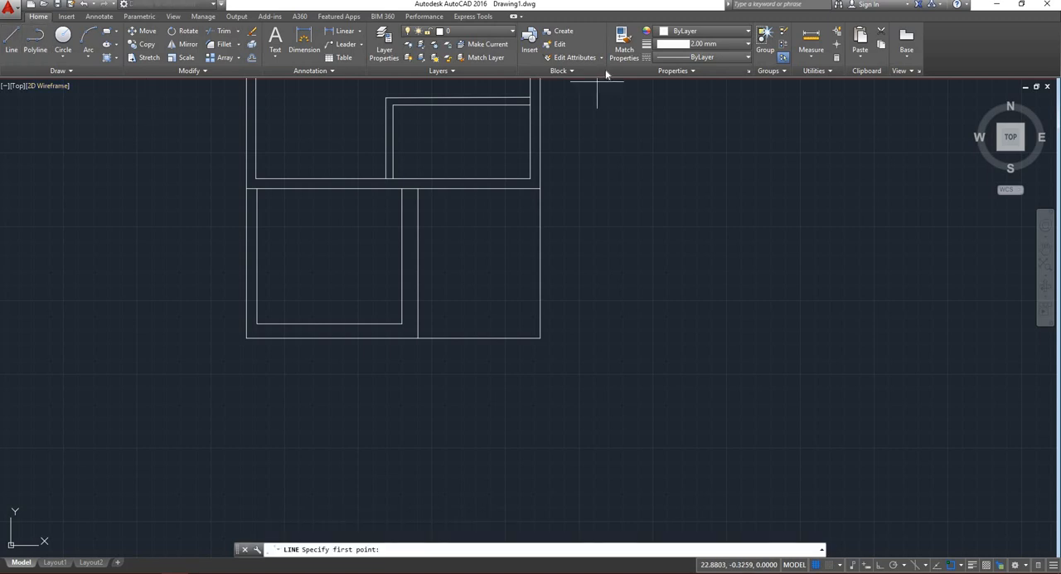
click(702, 56)
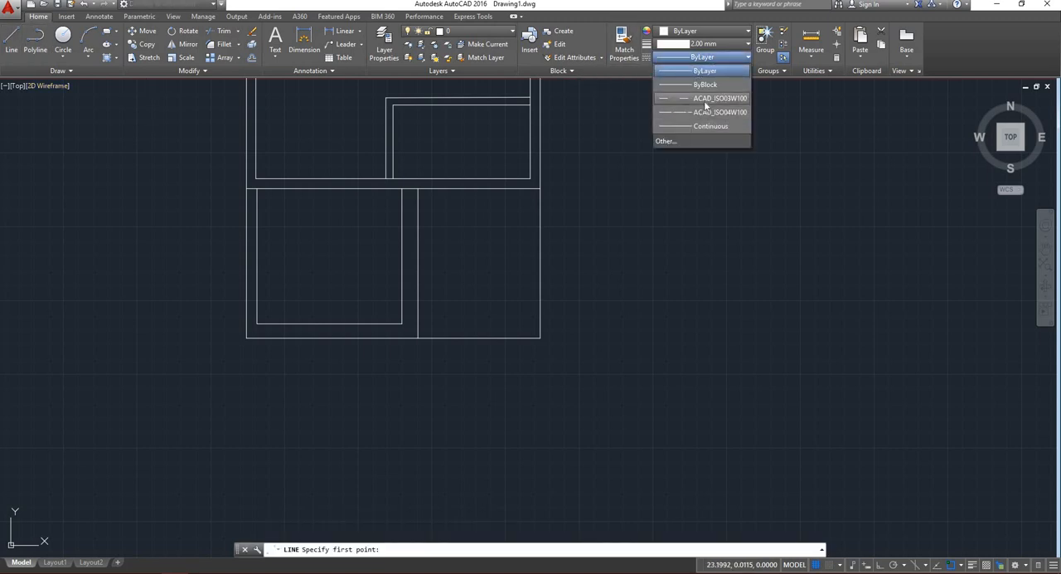
click(705, 100)
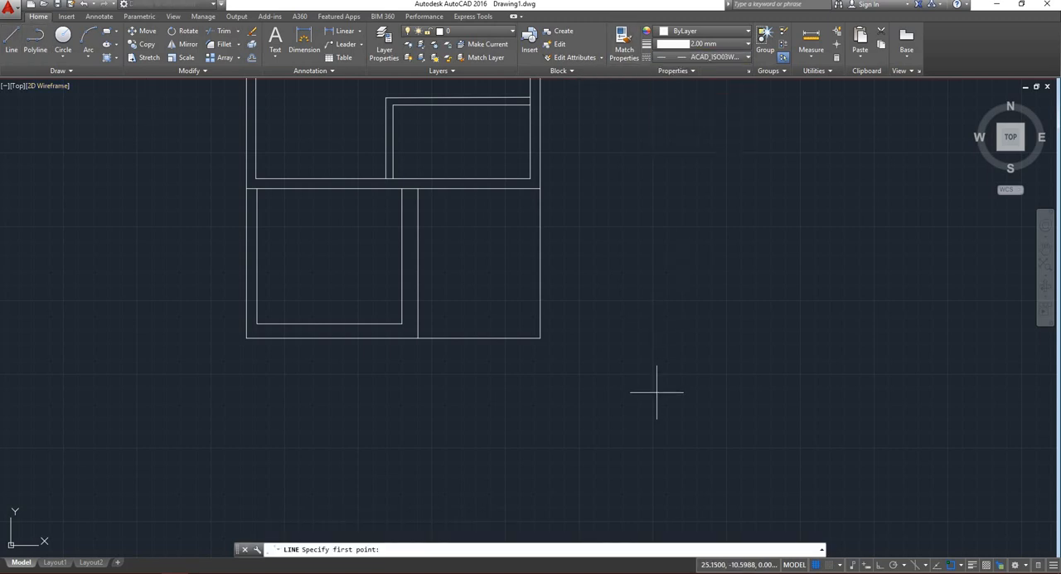
click(657, 391)
scroll(631, 217, down, 6)
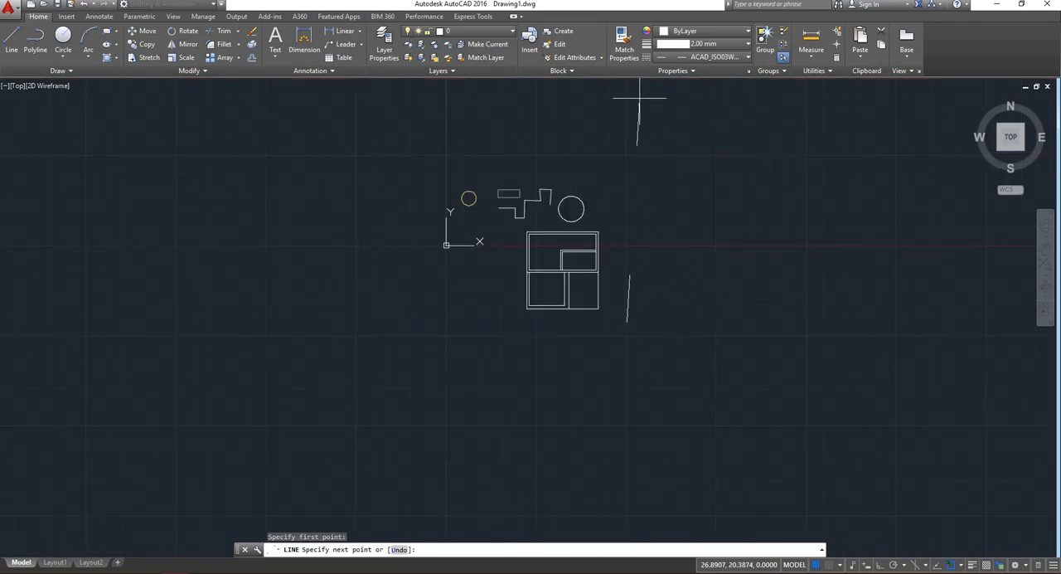
scroll(640, 116, down, 9)
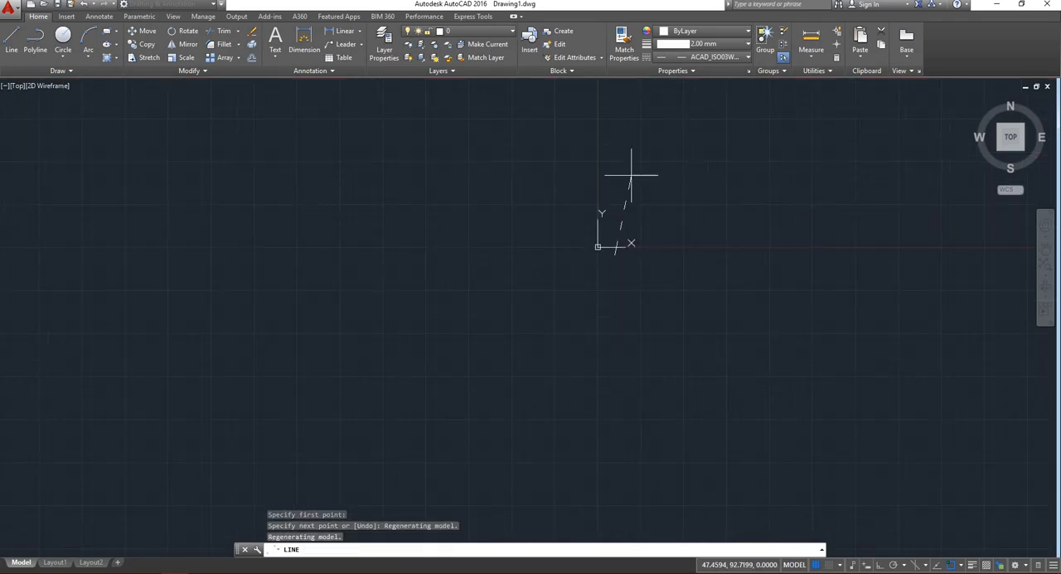
scroll(628, 177, up, 4)
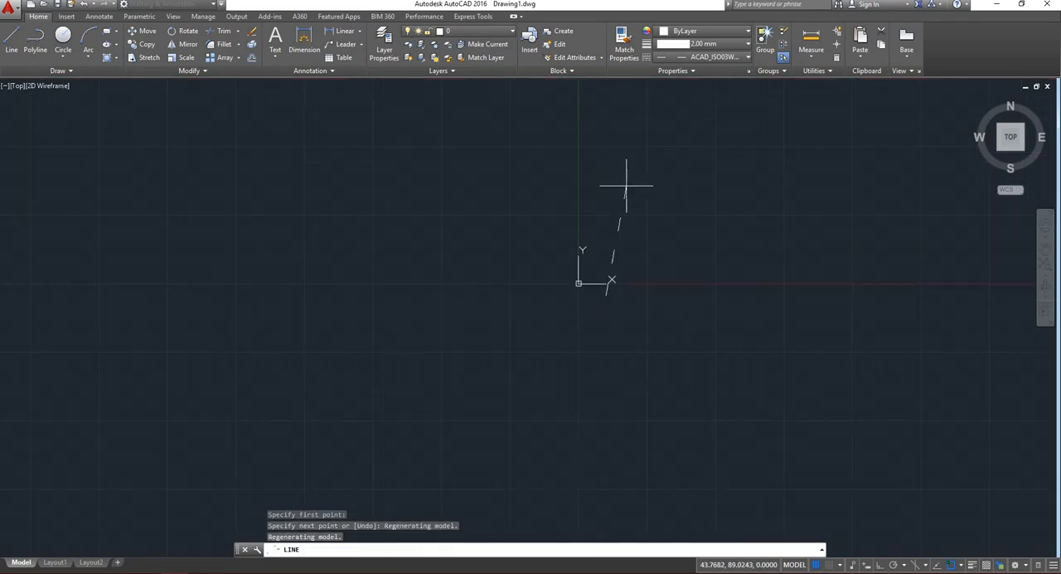
click(590, 137)
Continue the dashed line into a stepped outline going right, down, left, up, left and down, then back to the start.
click(838, 136)
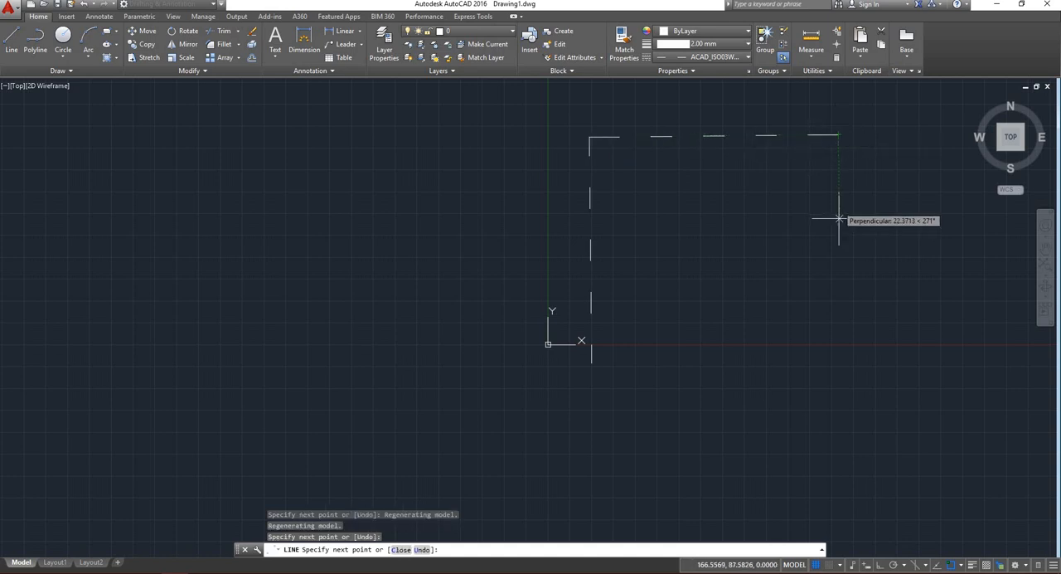
click(839, 243)
click(713, 241)
click(714, 186)
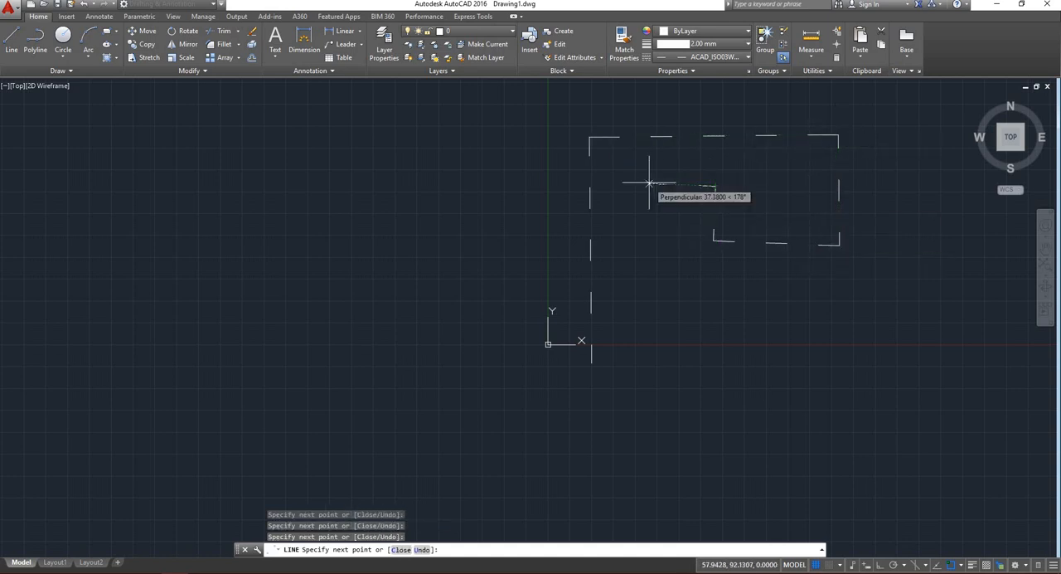
click(646, 183)
click(640, 337)
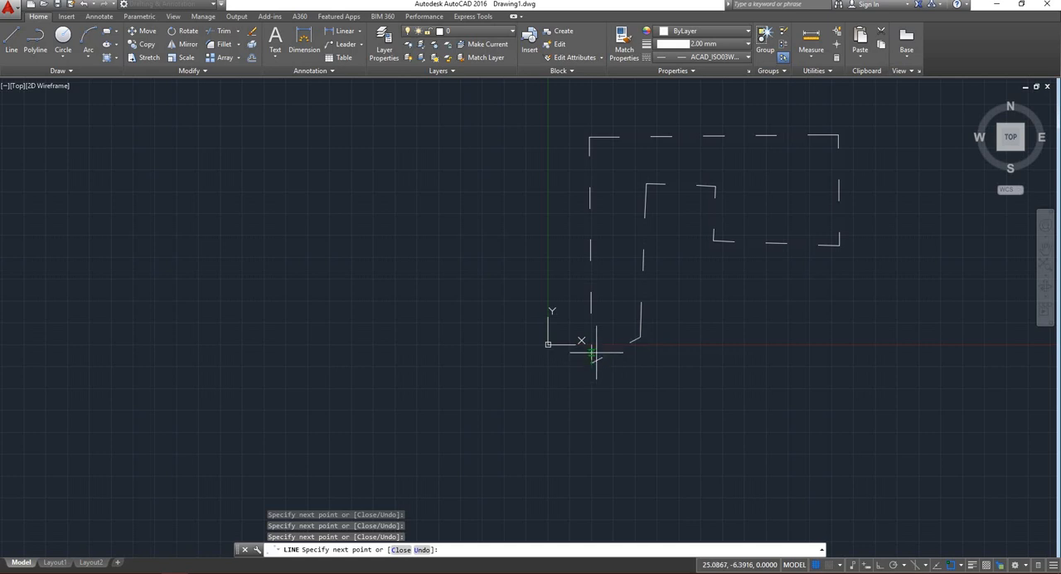
click(595, 352)
key(Return)
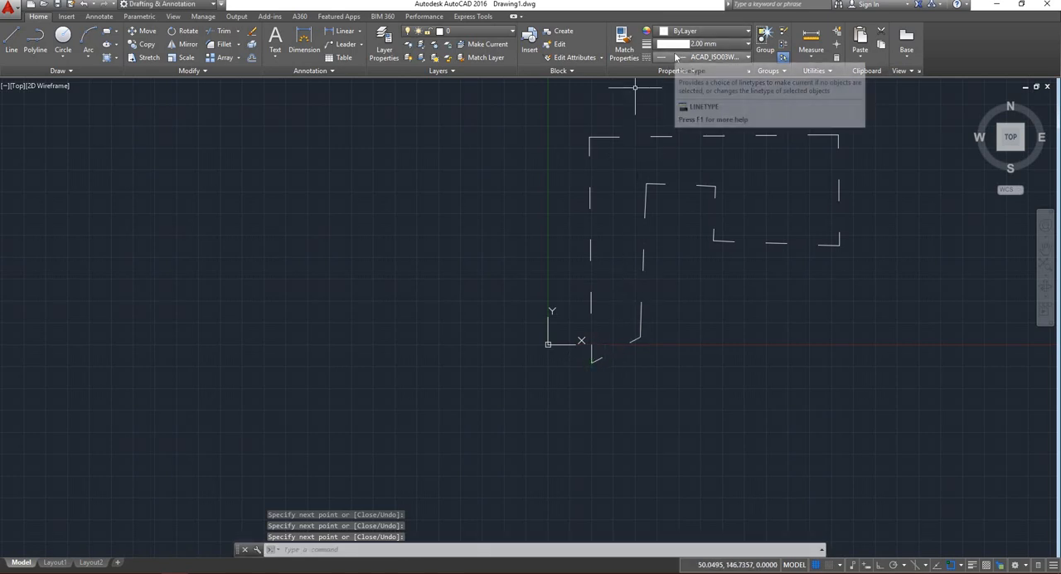
Set the current linetype back to ByLayer and draw two connected lines below the dashed outline, going up and then right.
scroll(479, 287, down, 2)
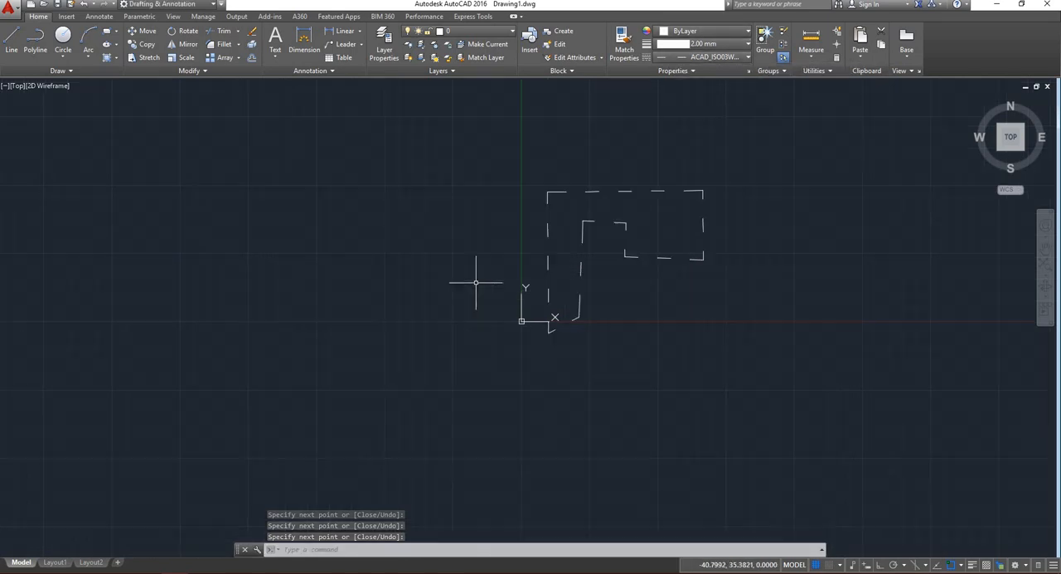
scroll(623, 267, up, 6)
click(666, 57)
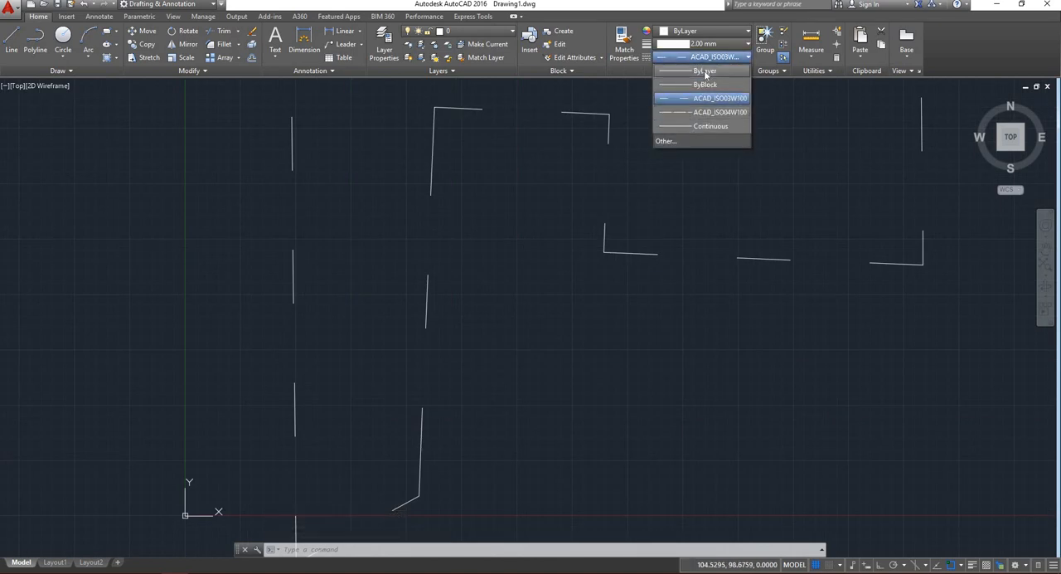
click(704, 71)
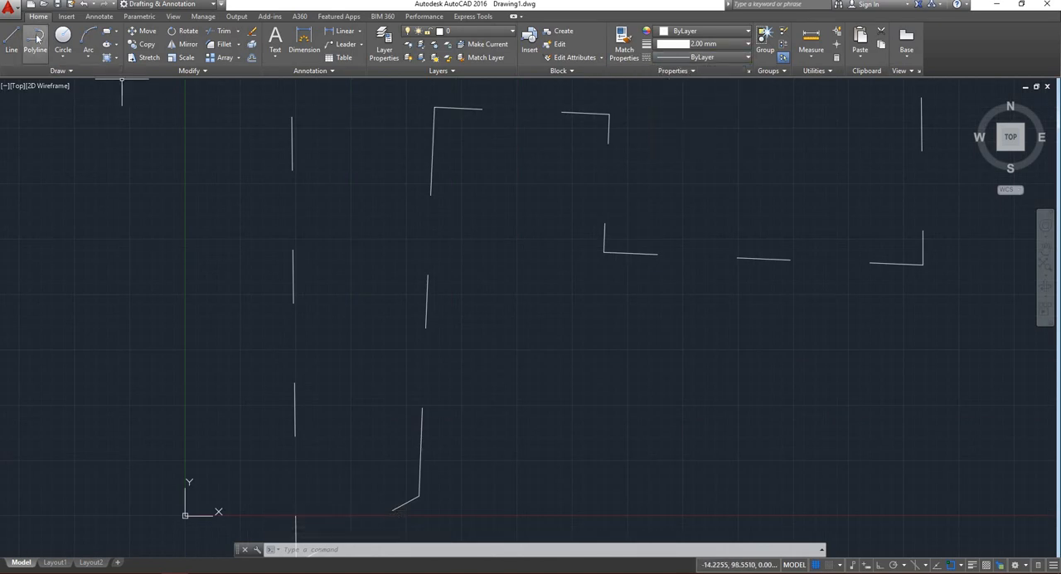
click(15, 49)
click(607, 415)
click(595, 325)
click(696, 327)
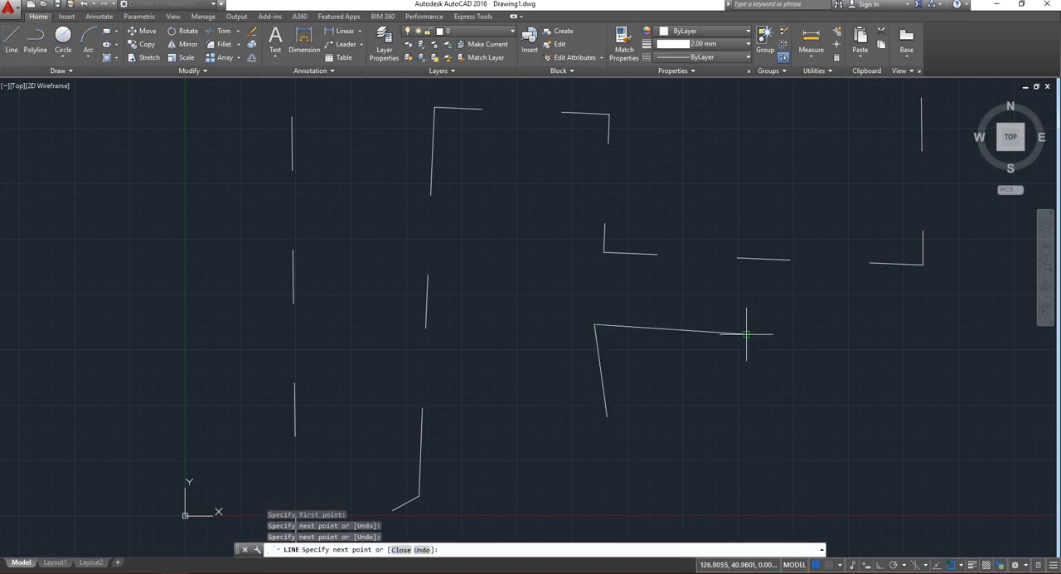
key(Return)
Load the BATTING linetype from acad.lin into the drawing.
click(704, 56)
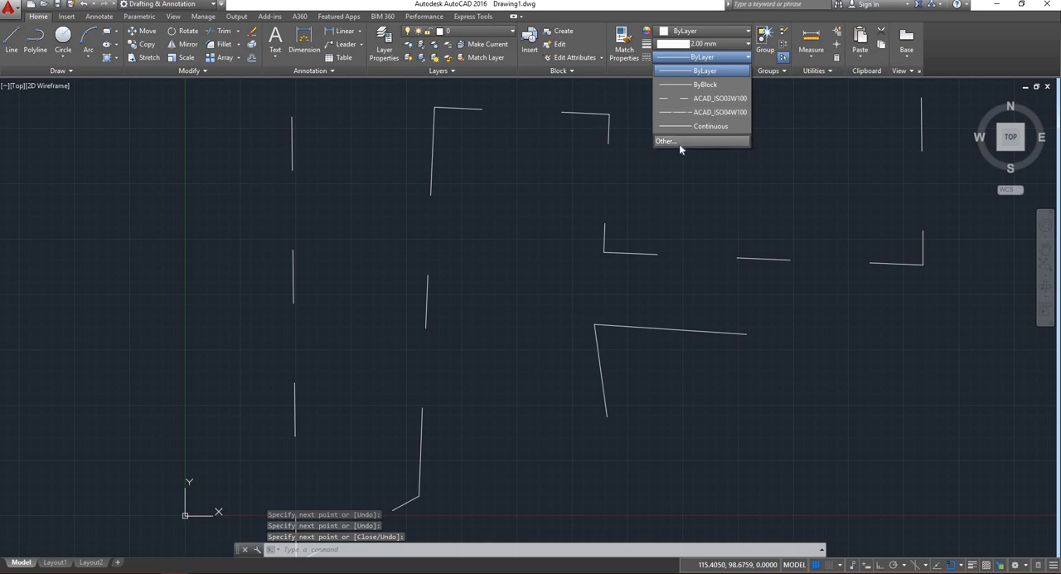
click(678, 146)
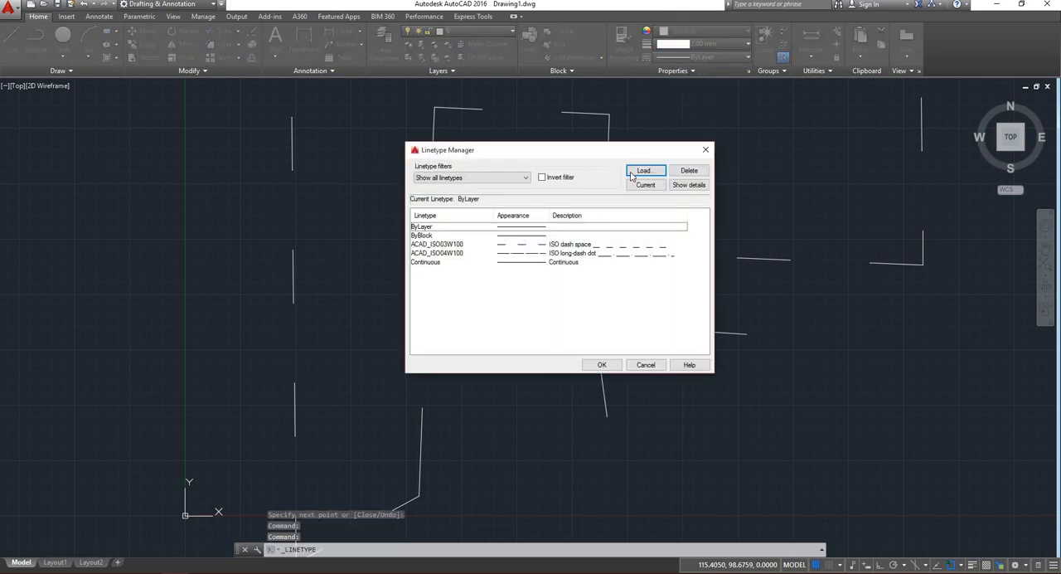
click(645, 172)
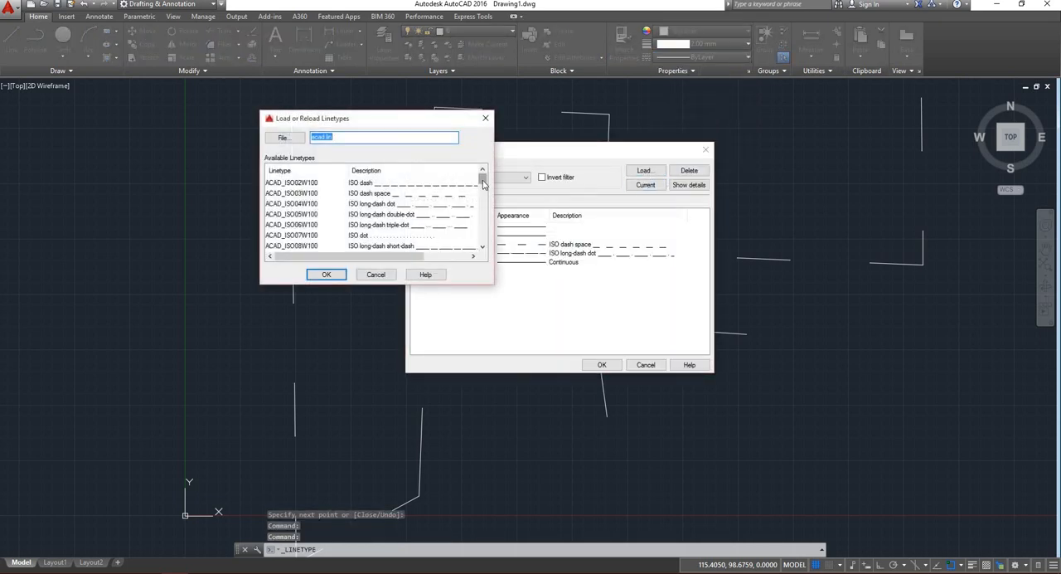
drag(484, 184, 478, 203)
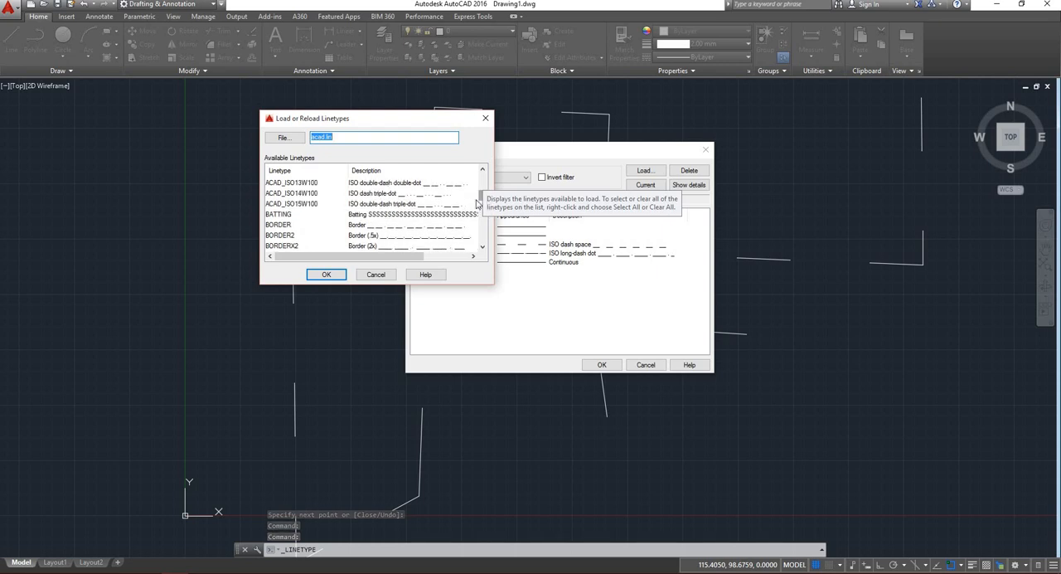
click(372, 215)
click(326, 274)
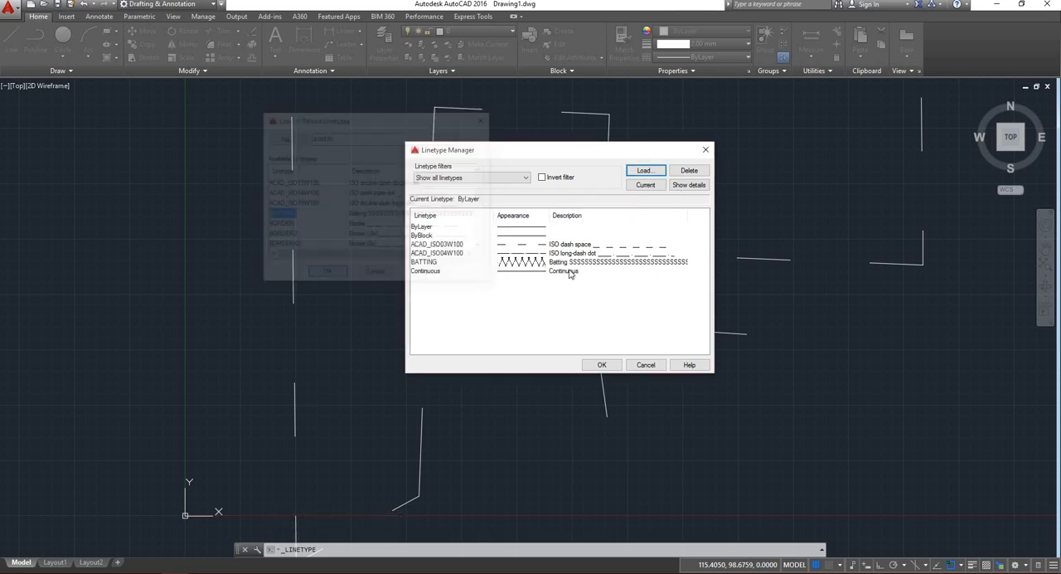
click(614, 264)
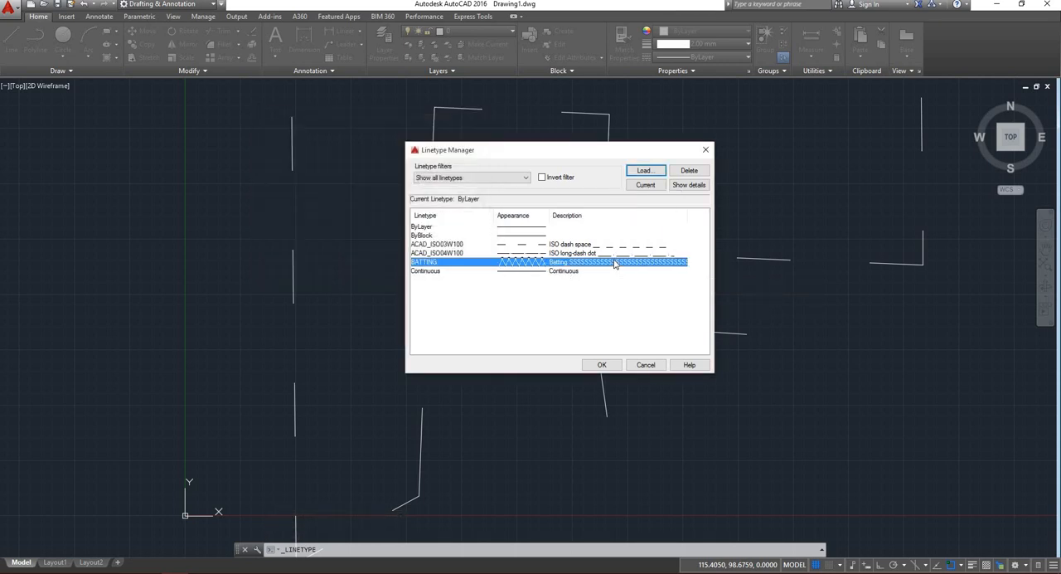
click(603, 366)
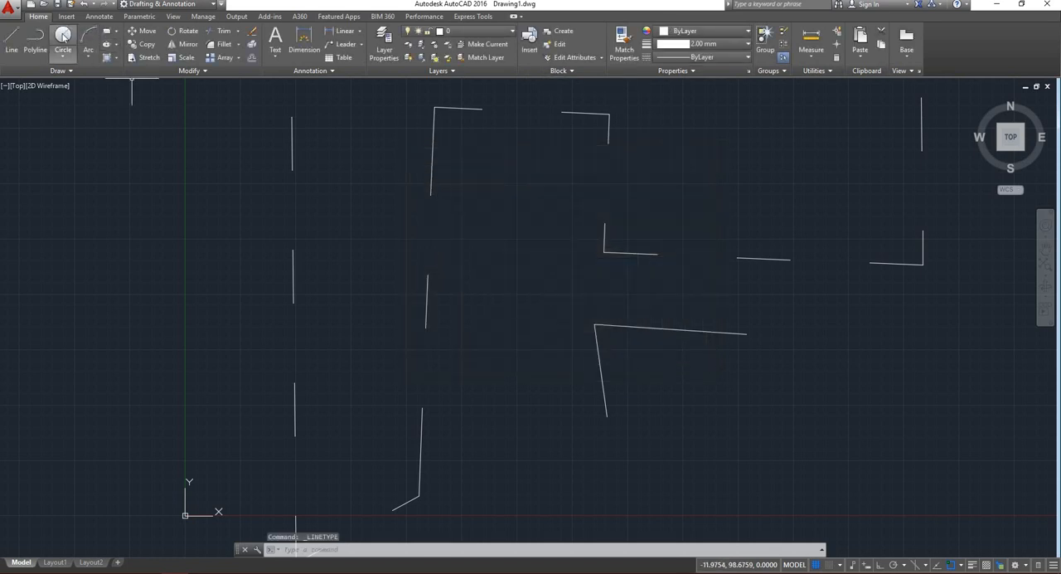
Make BATTING the current linetype and draw a circle just outside the dashed outline's lower-right corner.
click(63, 37)
click(703, 56)
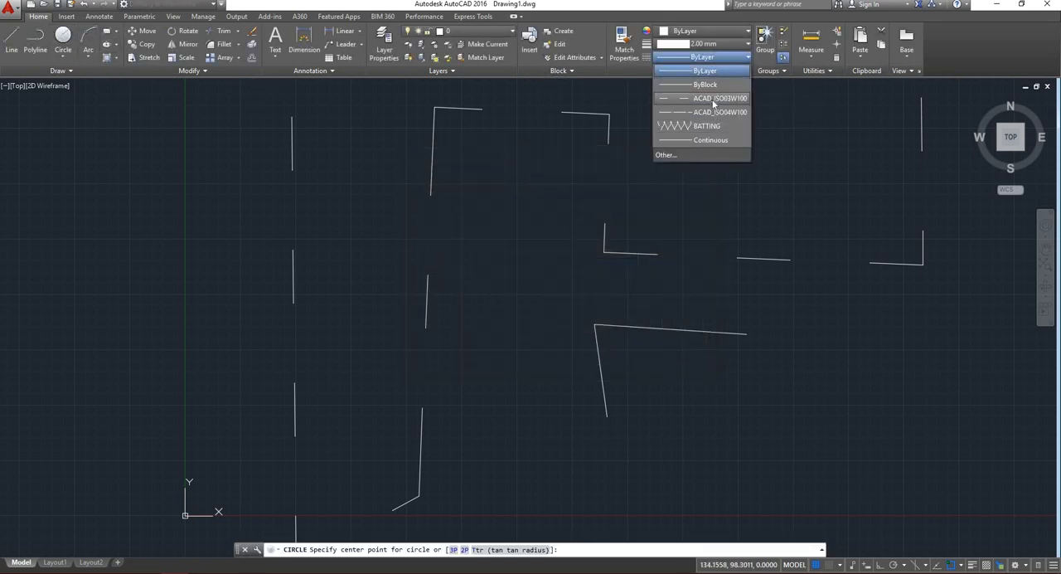
click(709, 126)
scroll(607, 191, down, 6)
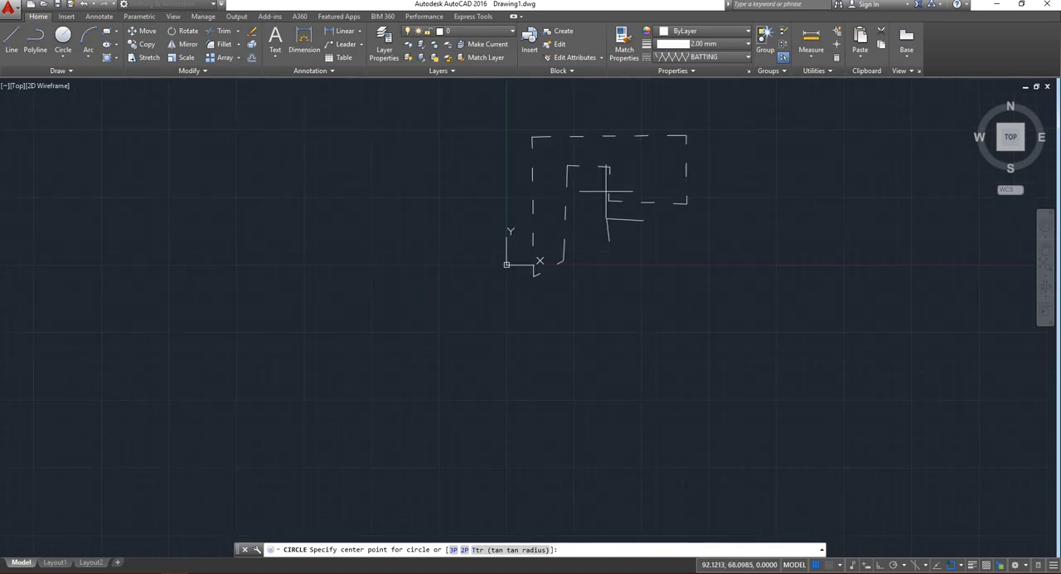
click(723, 221)
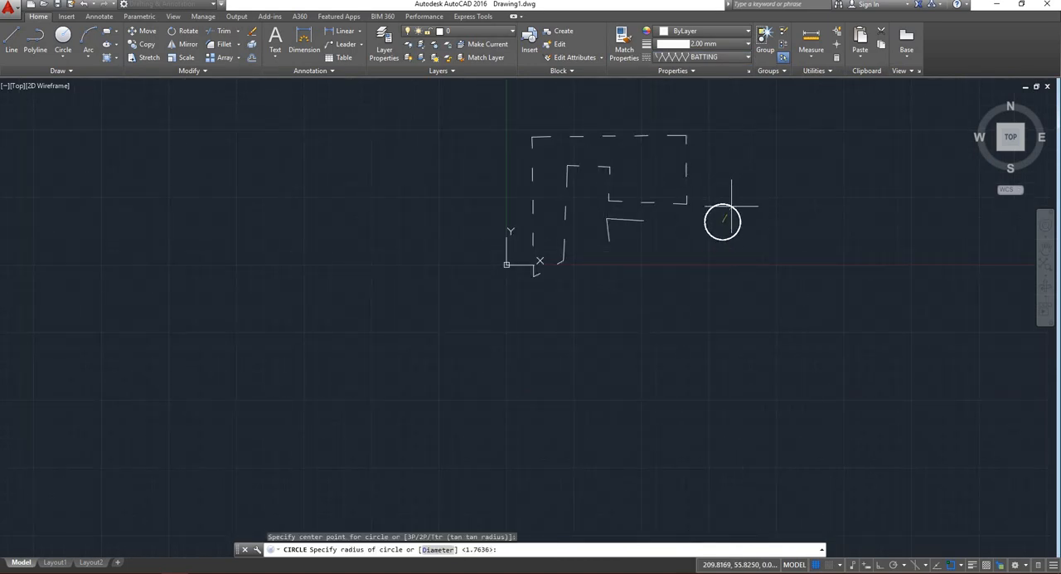
scroll(731, 206, up, 5)
click(724, 208)
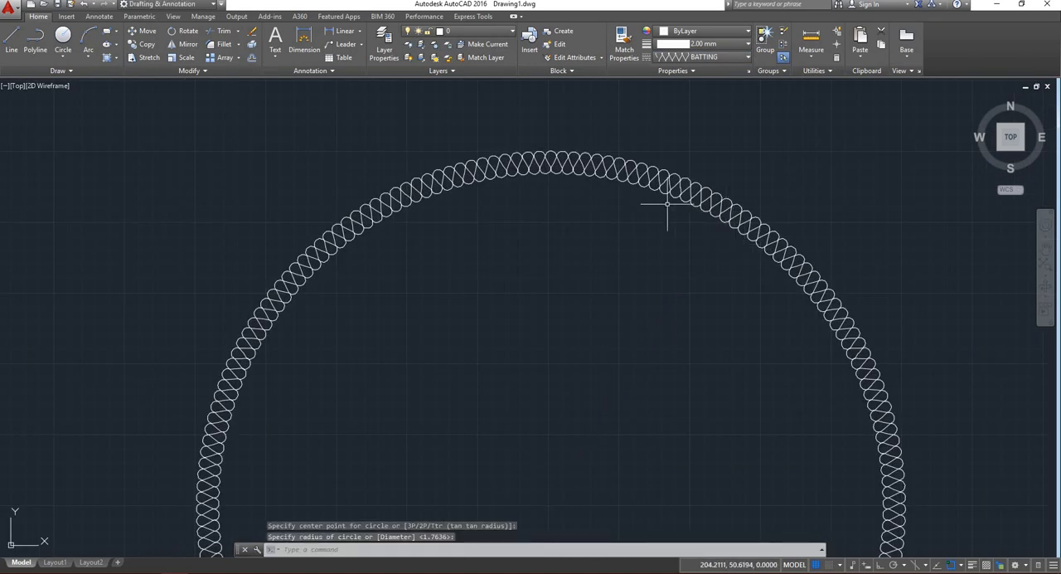
Draw a small BATTING rectangle to the left of the circle, below the dashed outline's lower-right corner.
scroll(667, 202, down, 6)
scroll(665, 223, up, 4)
scroll(806, 317, down, 2)
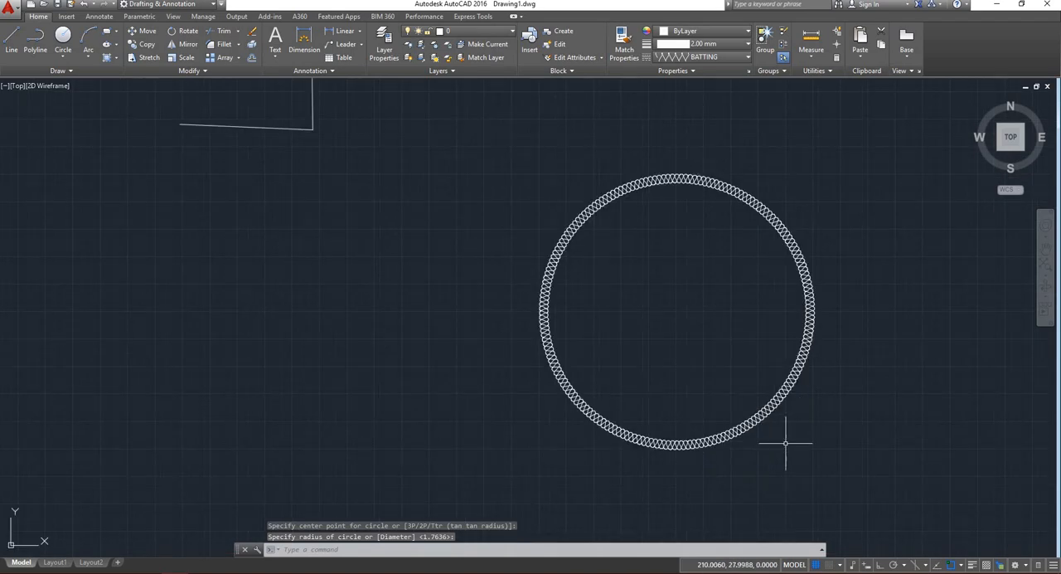
click(106, 31)
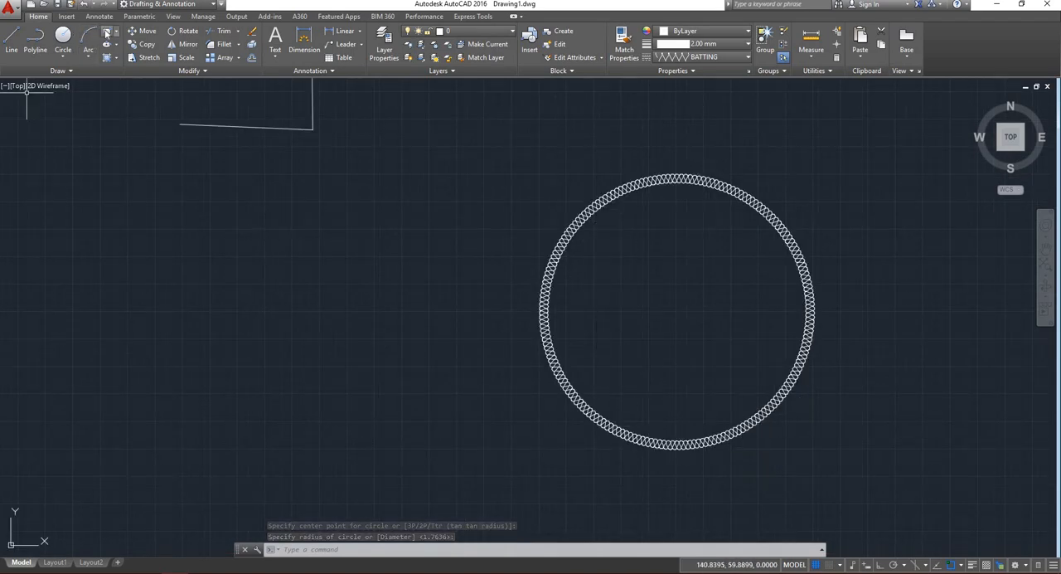
click(289, 196)
click(473, 295)
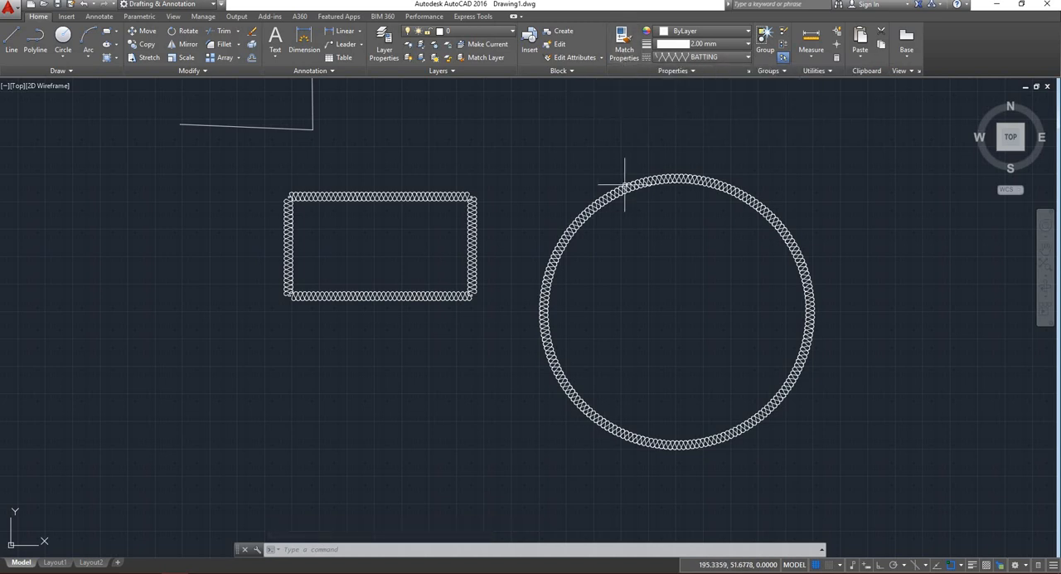
Match the rectangle's properties onto the dashed outline's long lower line that ends above the rectangle.
scroll(547, 240, down, 5)
scroll(486, 249, up, 6)
scroll(613, 332, down, 4)
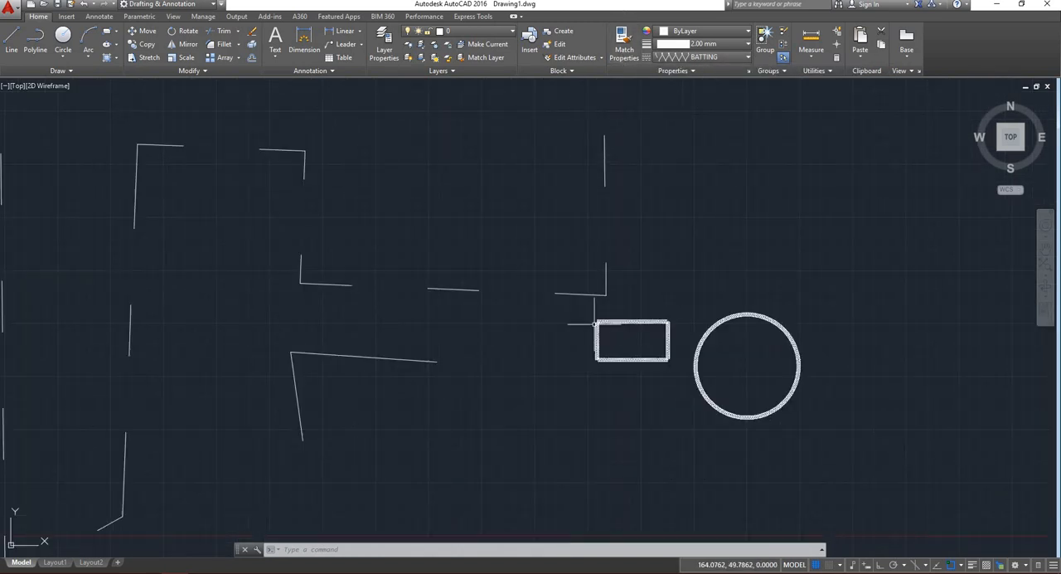
scroll(613, 332, up, 2)
scroll(612, 305, up, 4)
scroll(580, 259, down, 4)
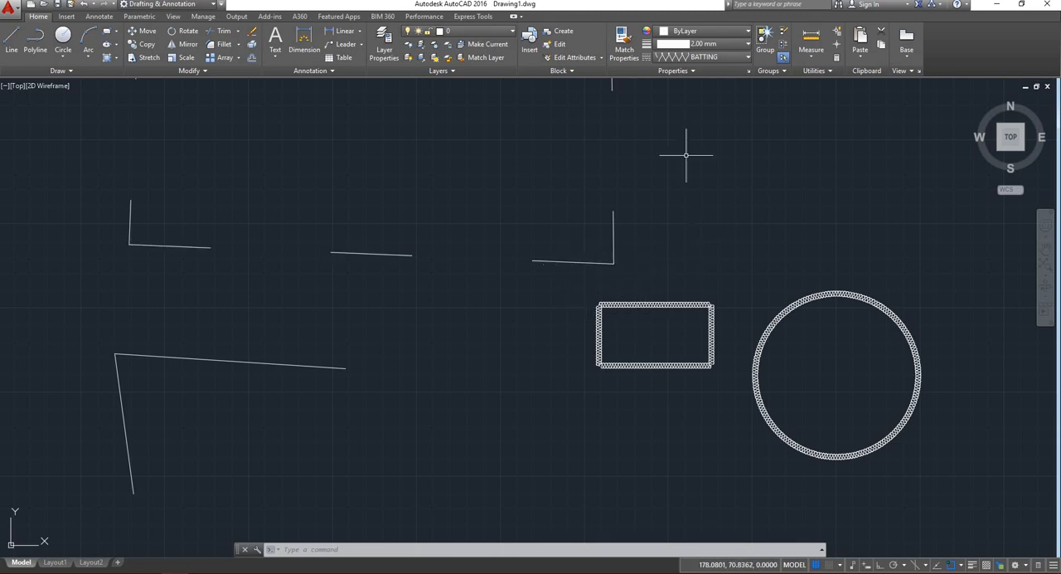
click(624, 41)
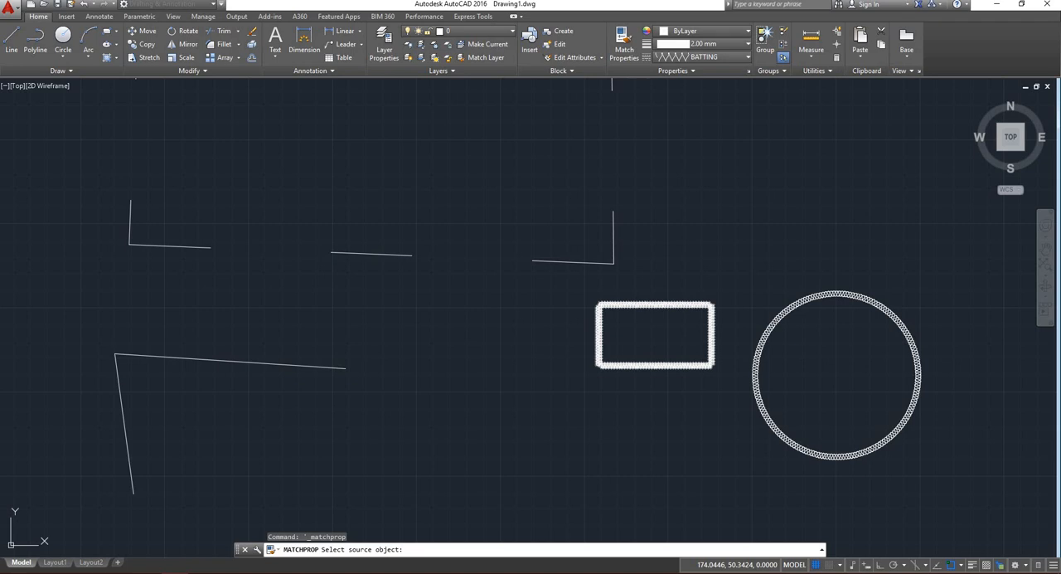
click(646, 302)
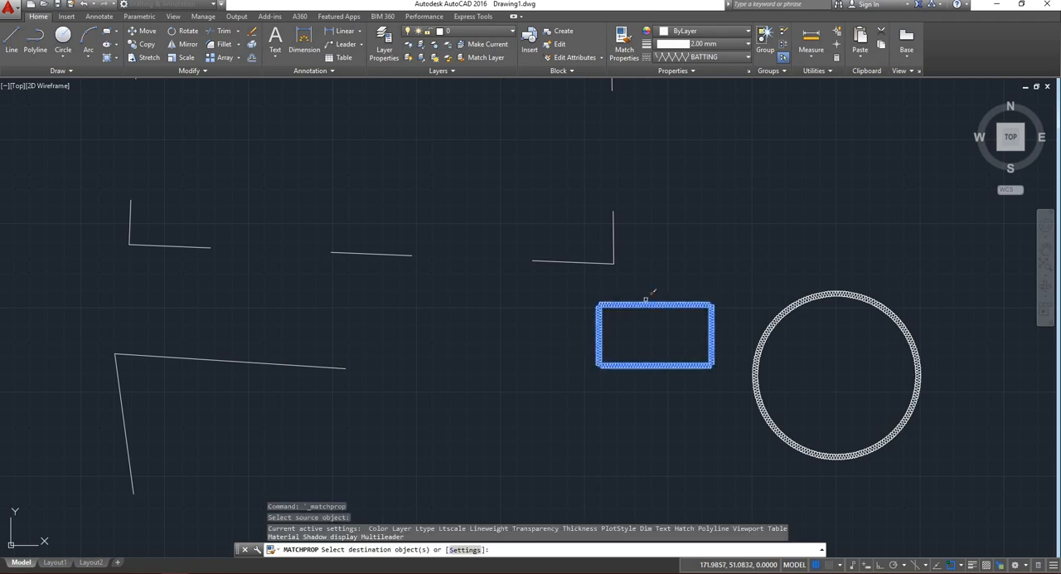
click(609, 256)
scroll(609, 256, up, 6)
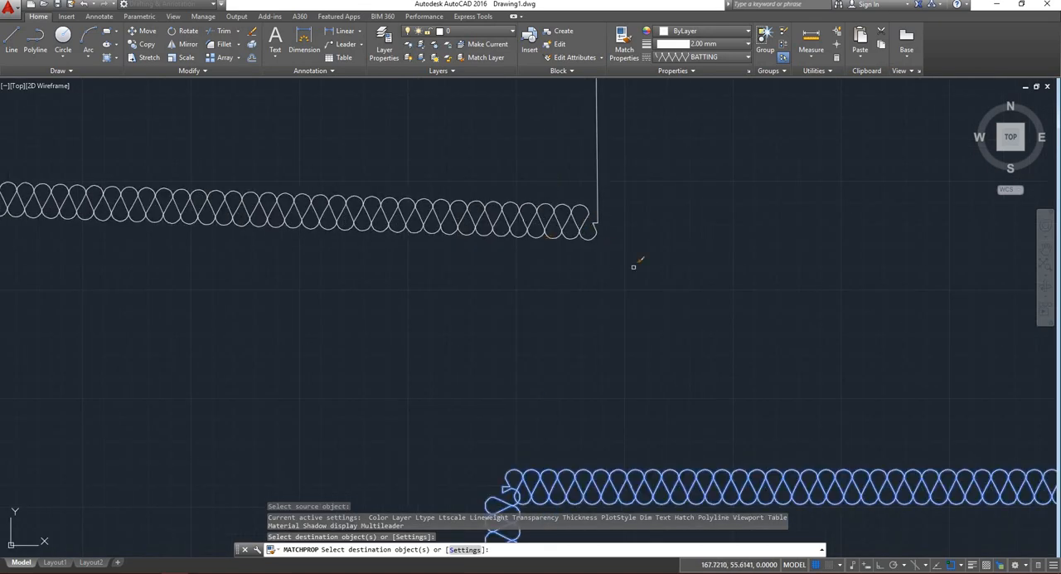
scroll(573, 261, down, 5)
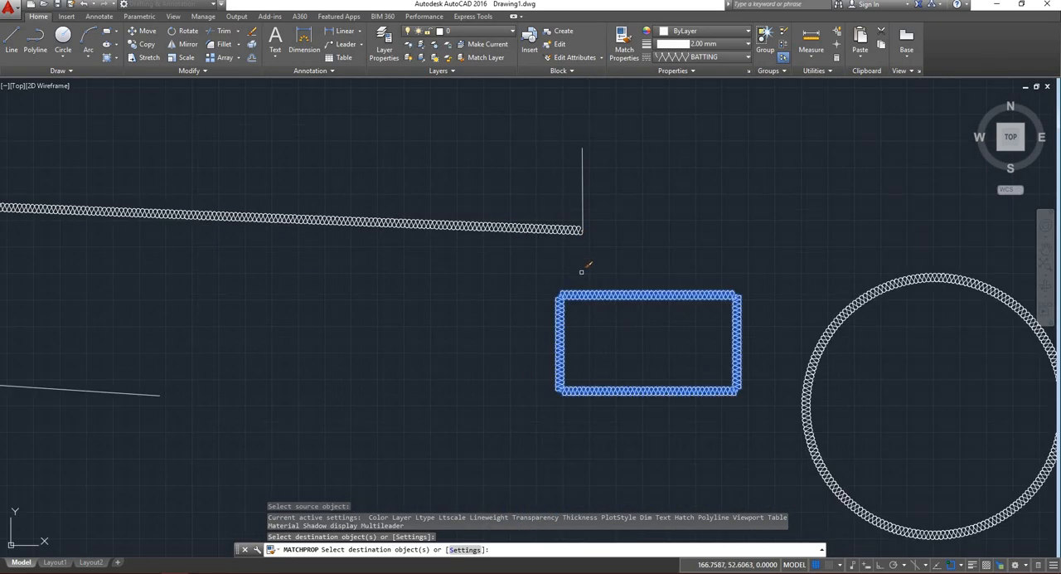
key(Return)
Change the BATTING circle's color to 209,156,199.
scroll(644, 266, down, 5)
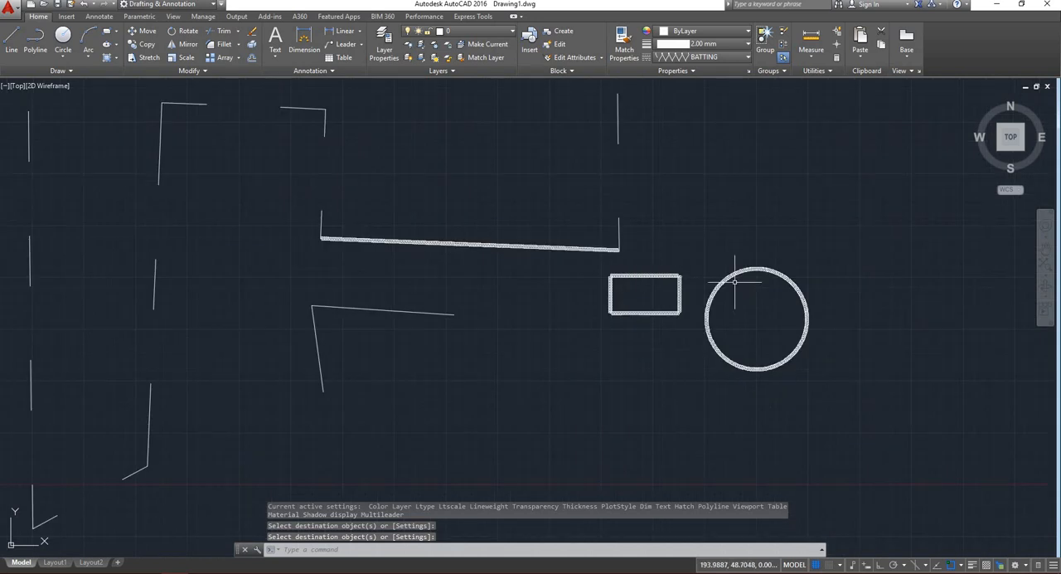
scroll(748, 296, up, 5)
drag(747, 296, 640, 94)
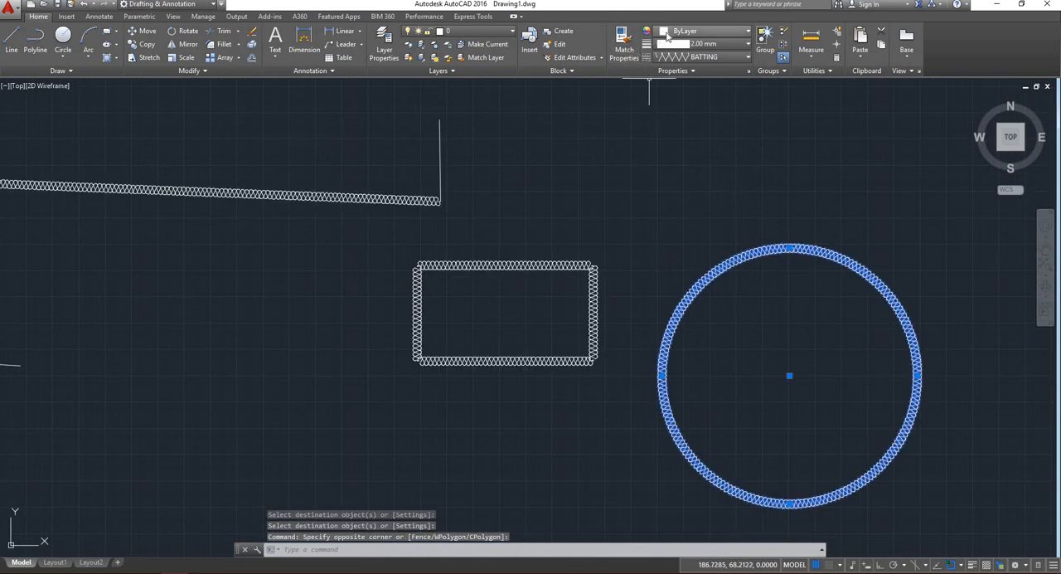
click(705, 30)
click(694, 120)
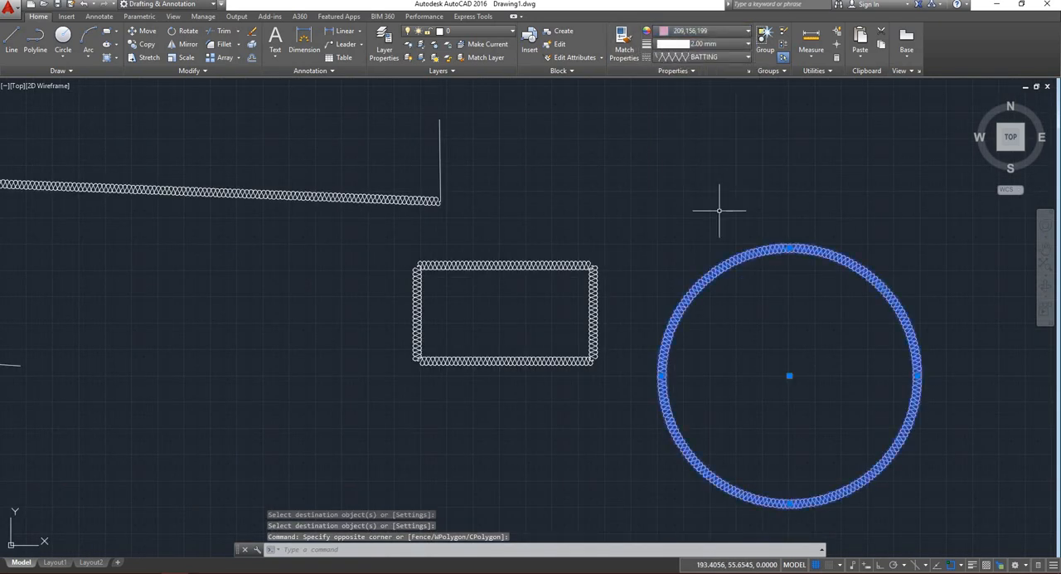
Match the pink circle's properties onto the rectangle beside it.
key(Return)
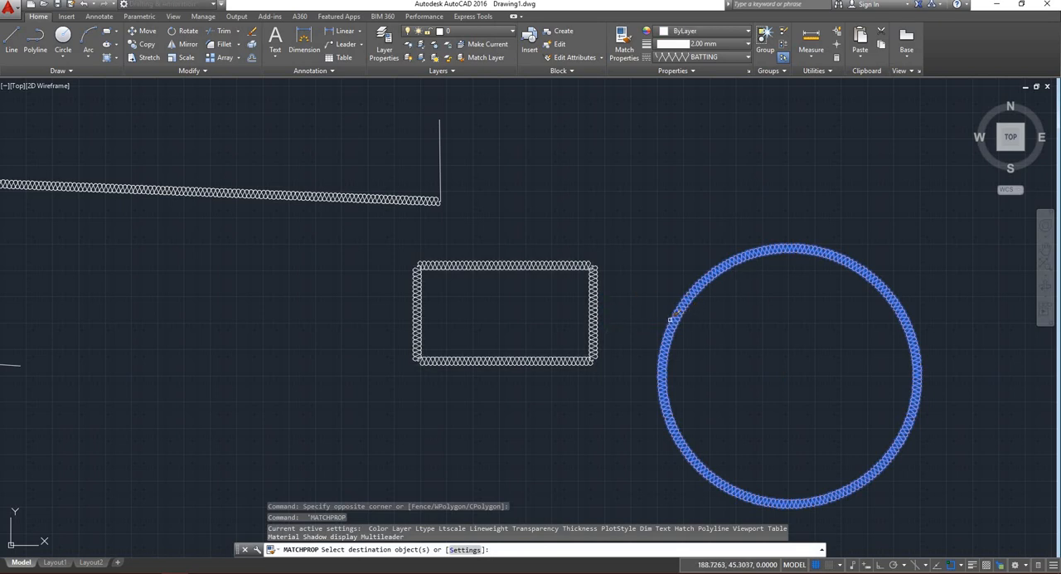
key(Return)
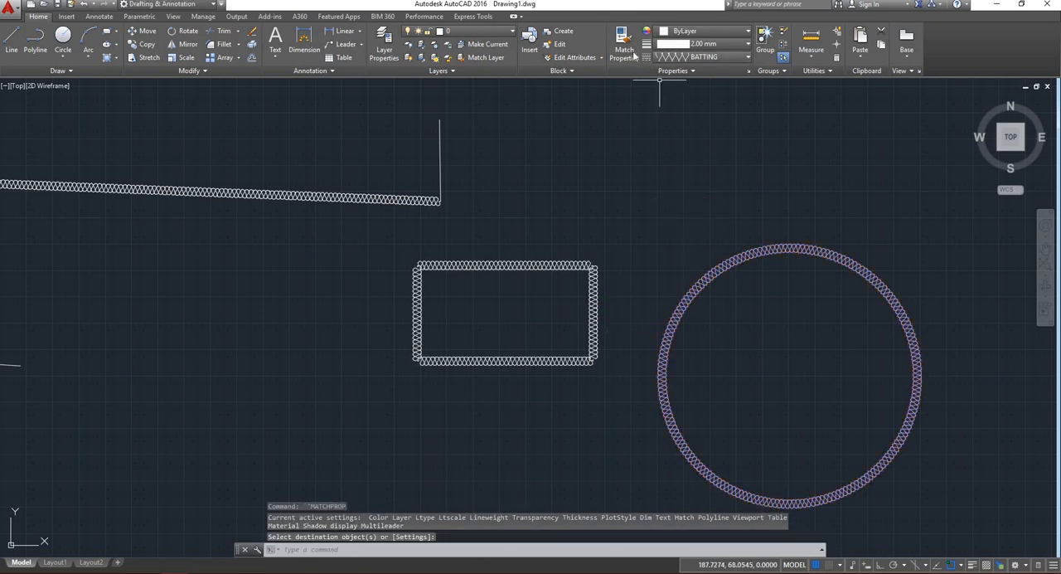
click(625, 52)
click(699, 293)
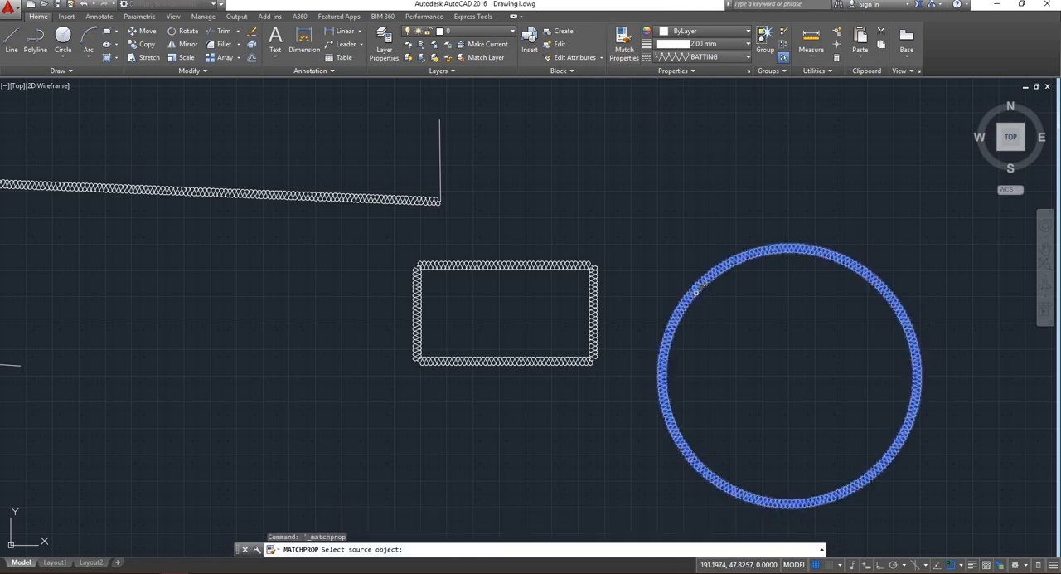
click(604, 356)
scroll(607, 358, up, 6)
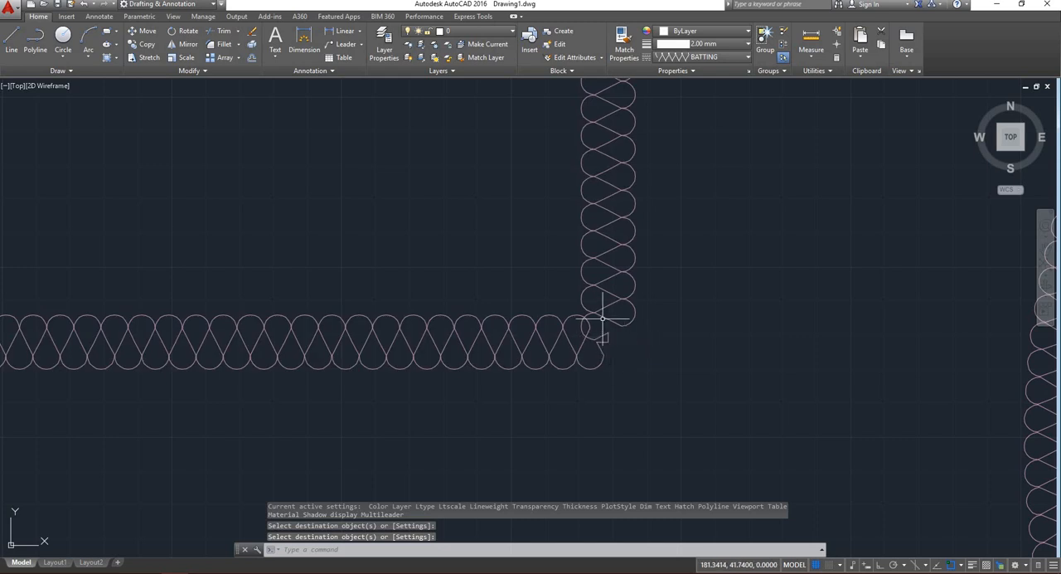
scroll(603, 317, down, 6)
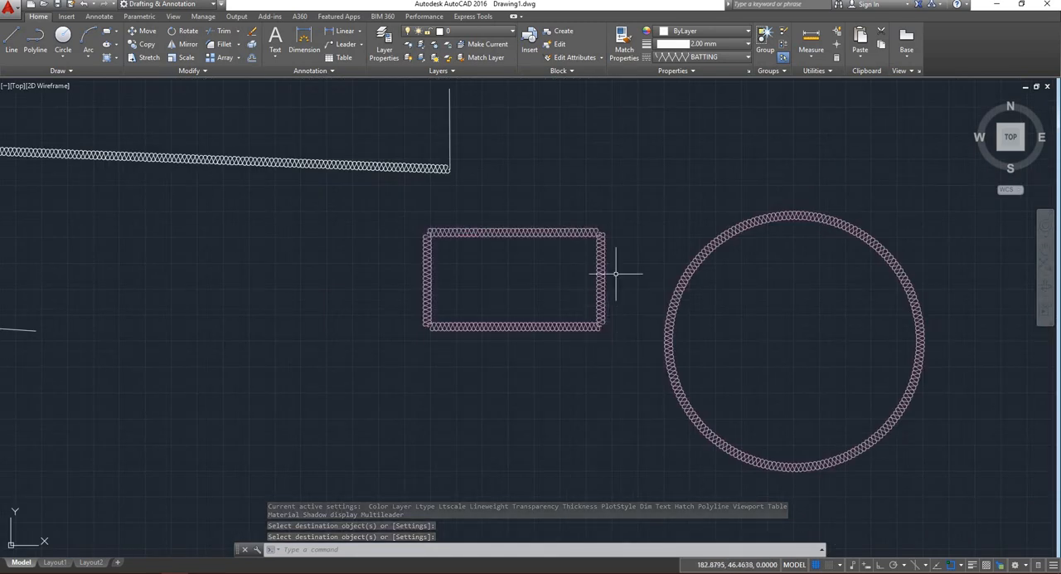
scroll(639, 277, down, 5)
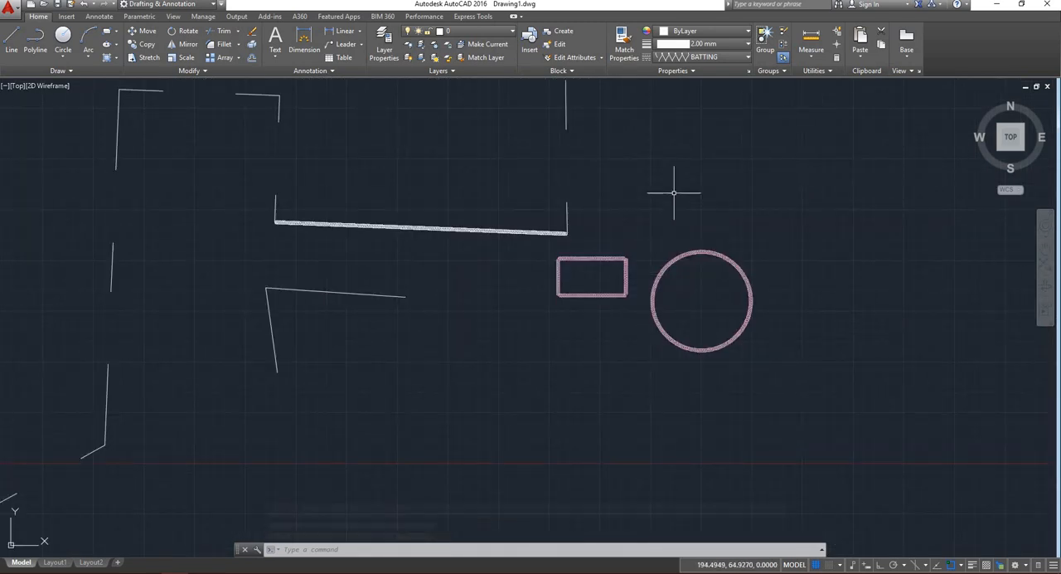